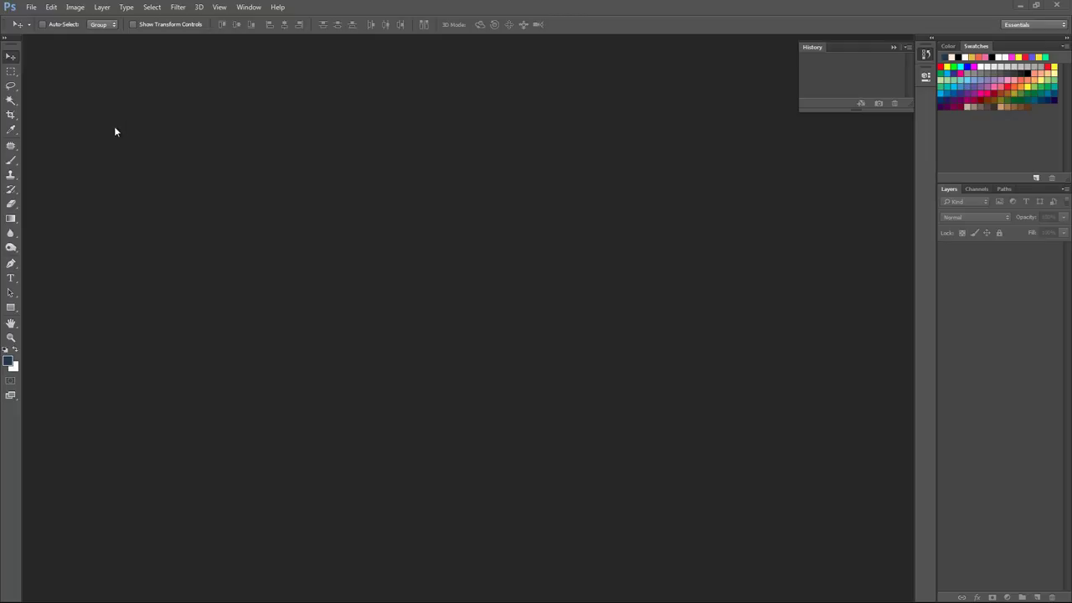
# Step: Set the Crop tool's W x H x Resolution preset to 380 px × 400 px at 72 px/in
pyautogui.click(12, 119)
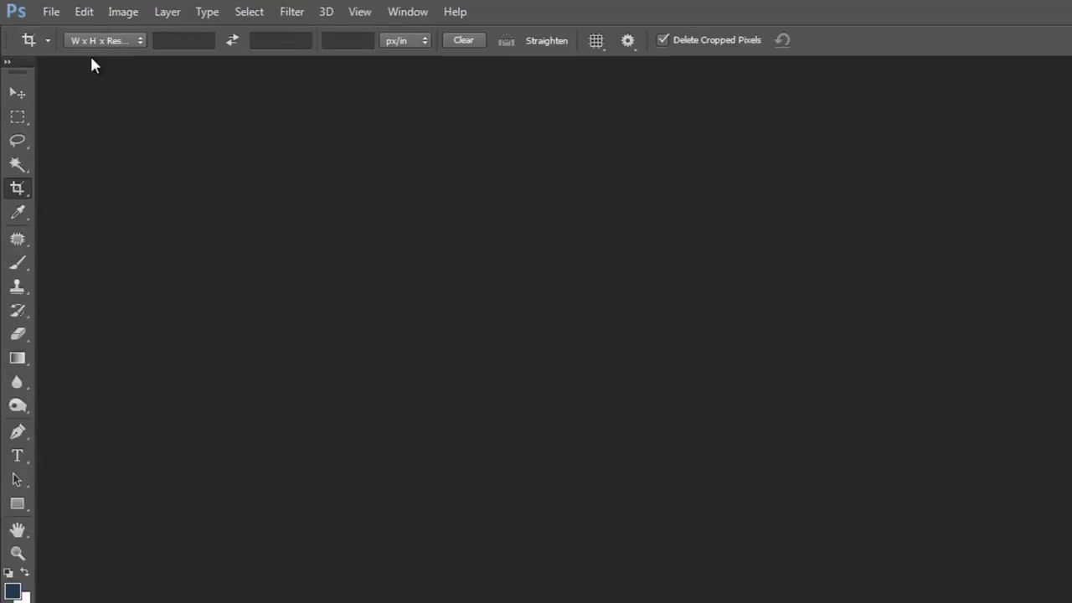
pyautogui.click(80, 25)
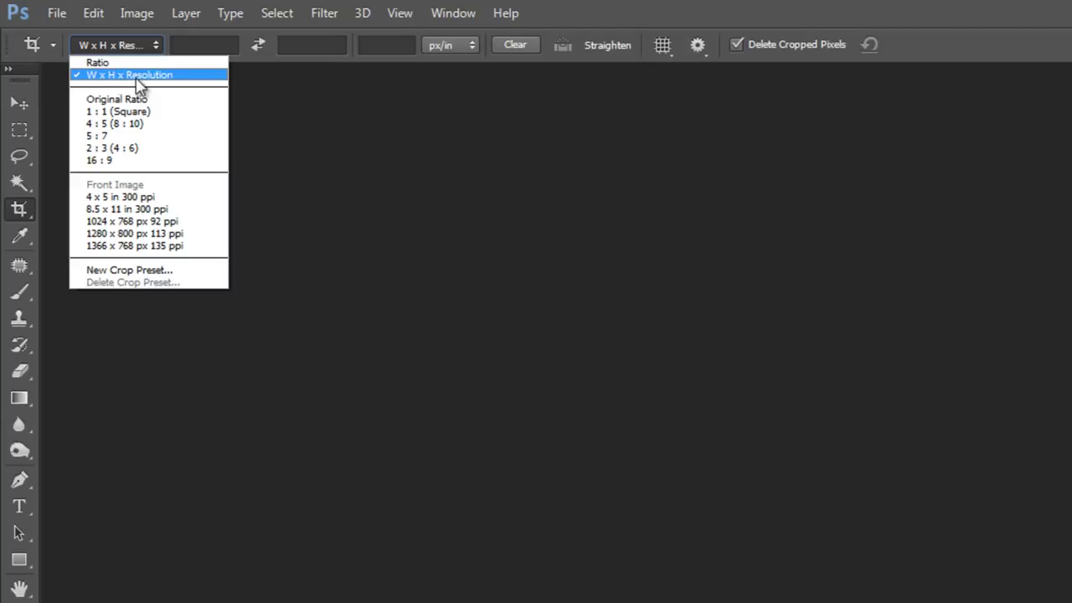
pyautogui.click(139, 74)
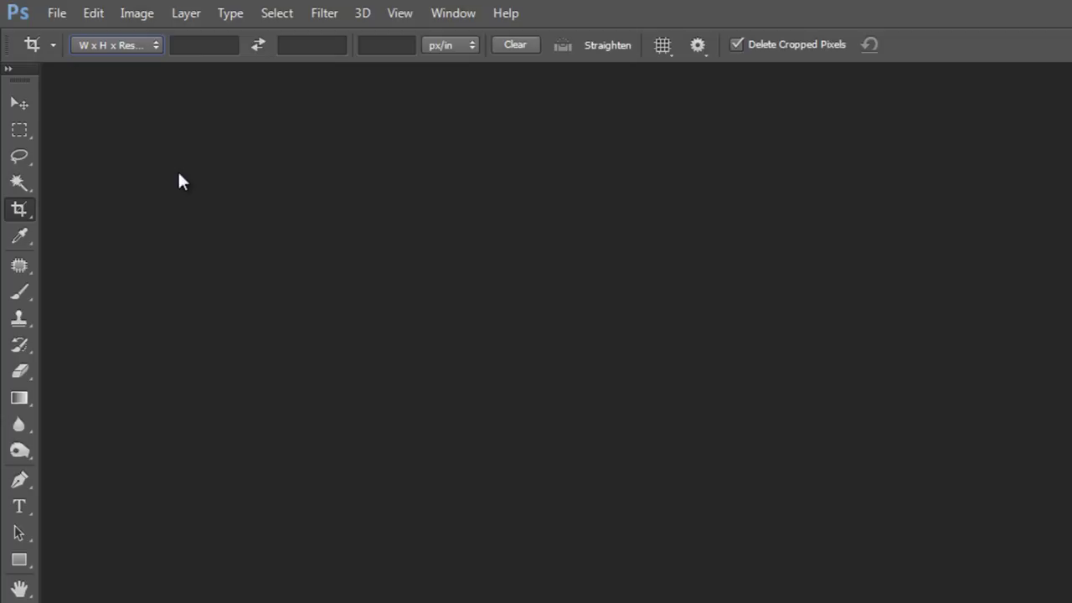
pyautogui.click(202, 46)
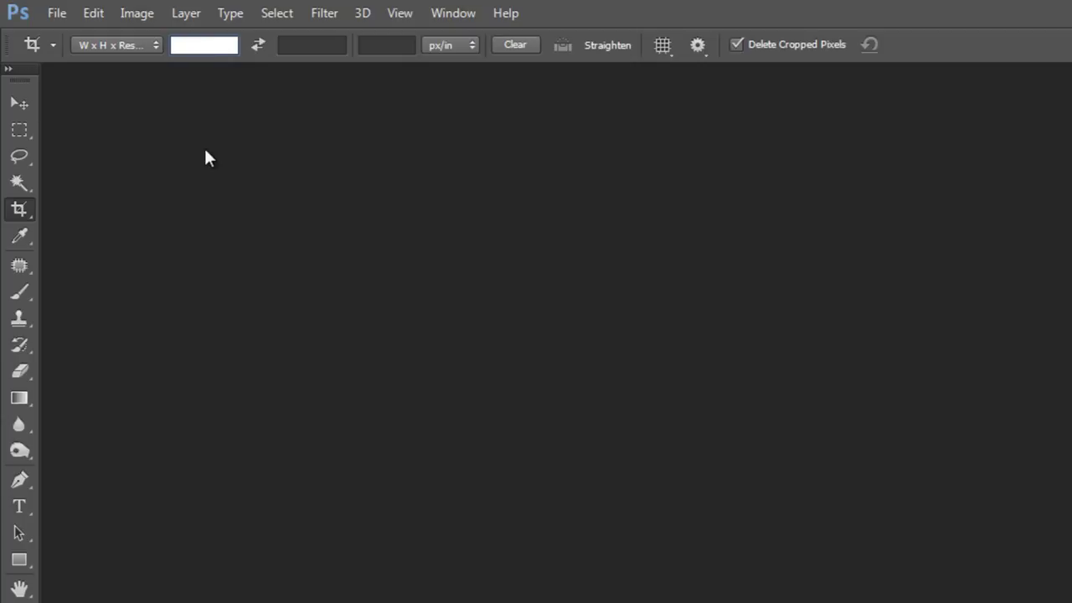
pyautogui.write('380 ')
pyautogui.write('p')
pyautogui.write('x')
pyautogui.click(331, 42)
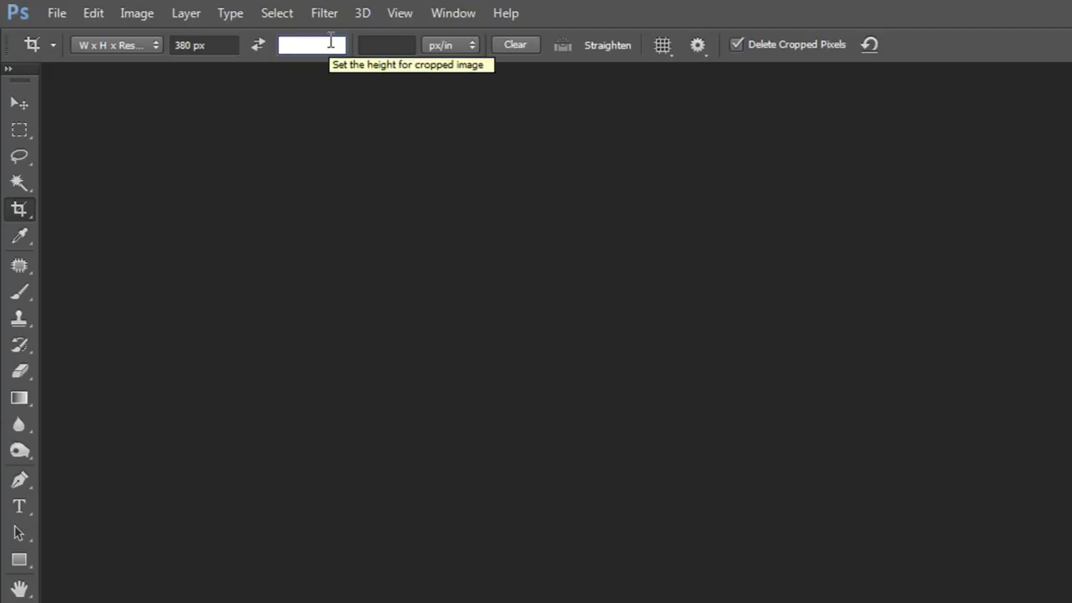
pyautogui.write('400px')
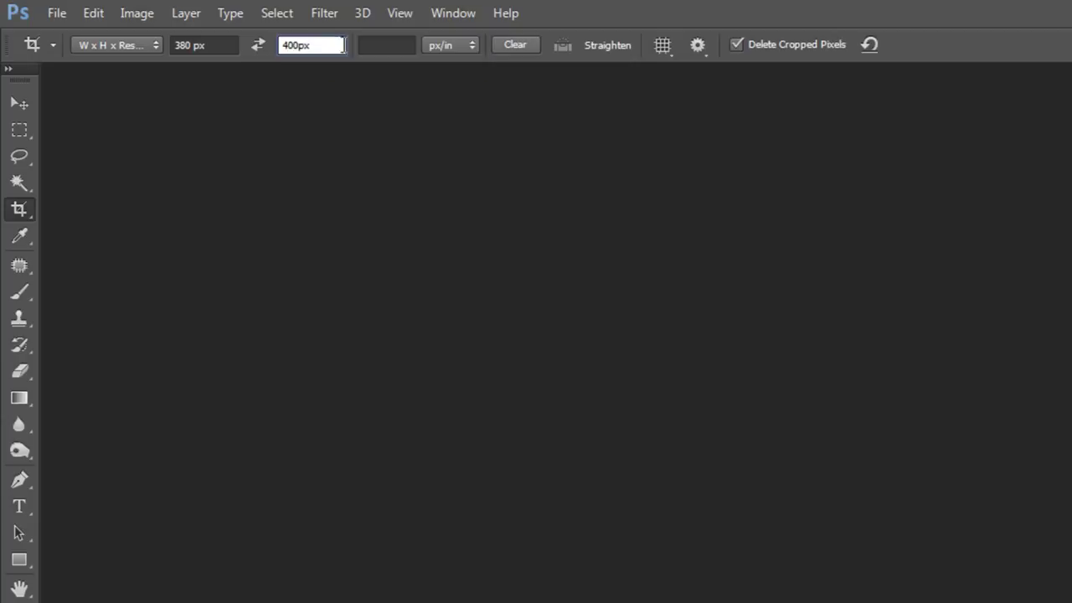
pyautogui.click(378, 46)
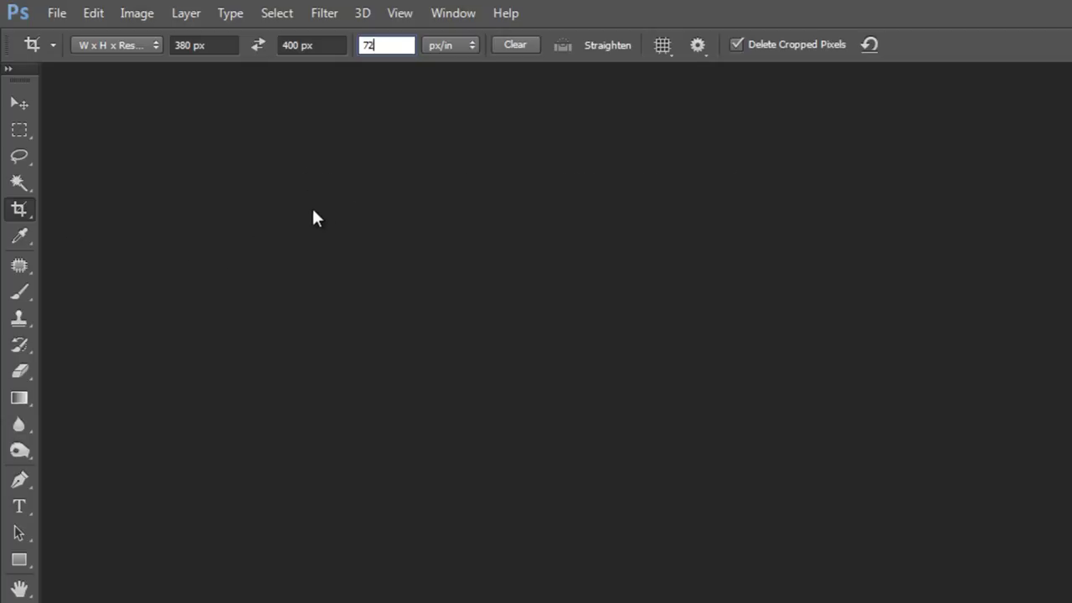
pyautogui.press('Return')
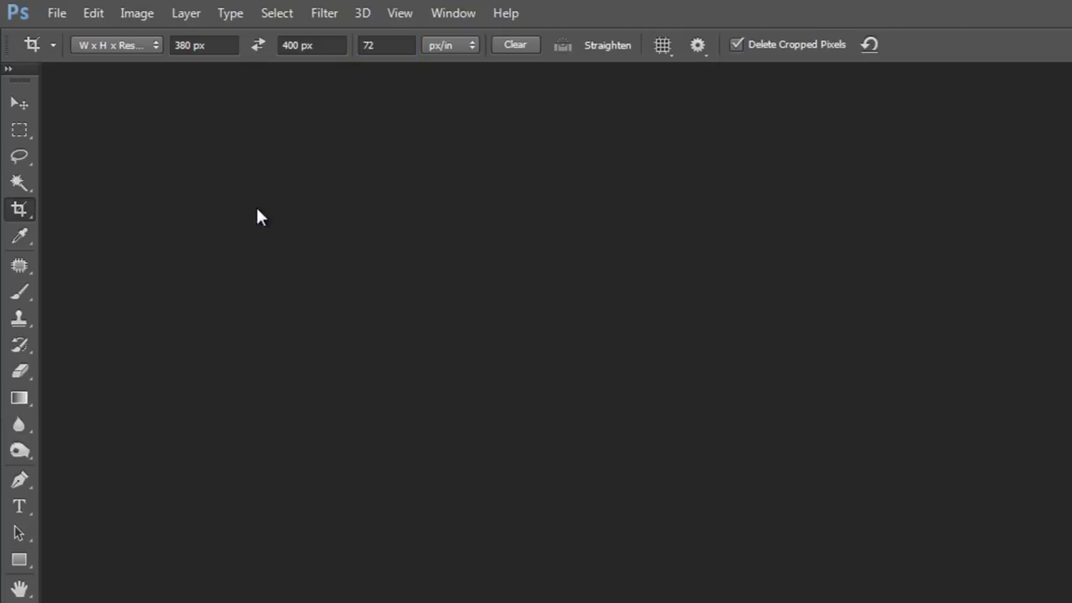
pyautogui.click(24, 107)
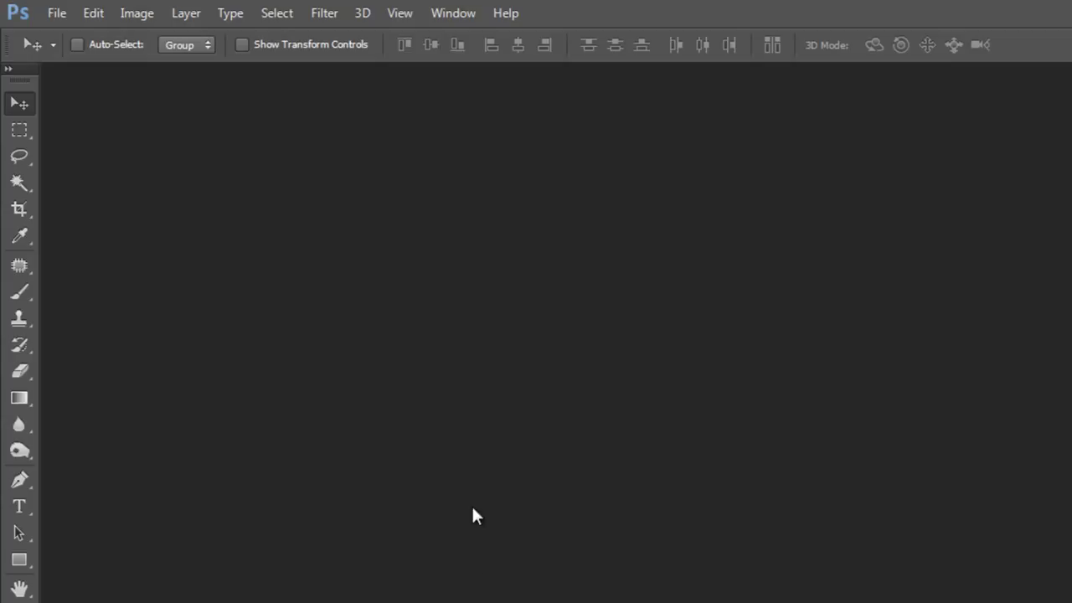
# Step: Open vector global telecom.jpg from the 2015 folder
pyautogui.click(56, 12)
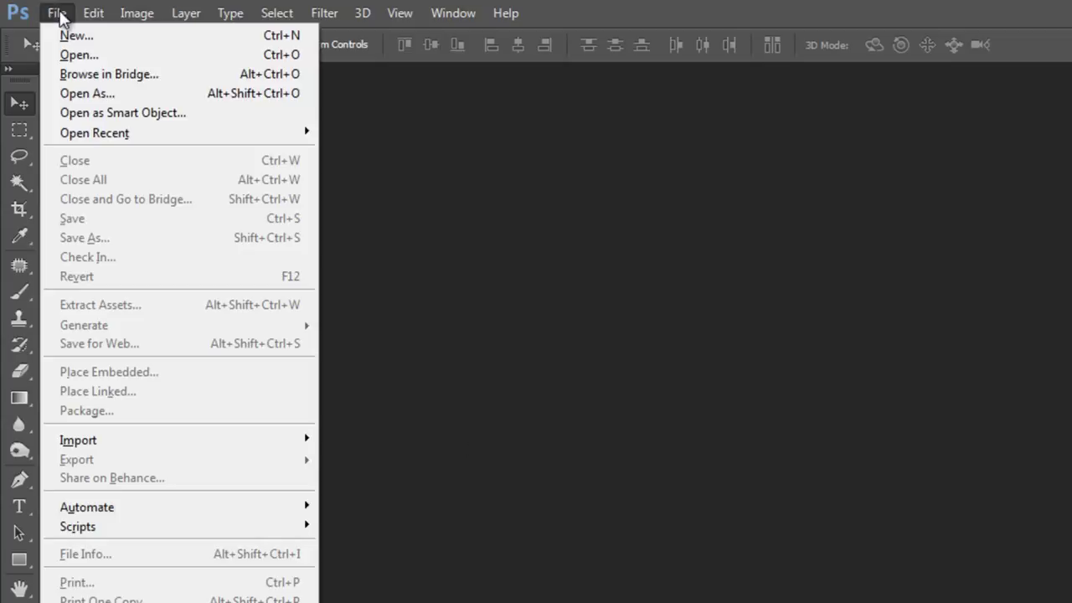
pyautogui.click(101, 53)
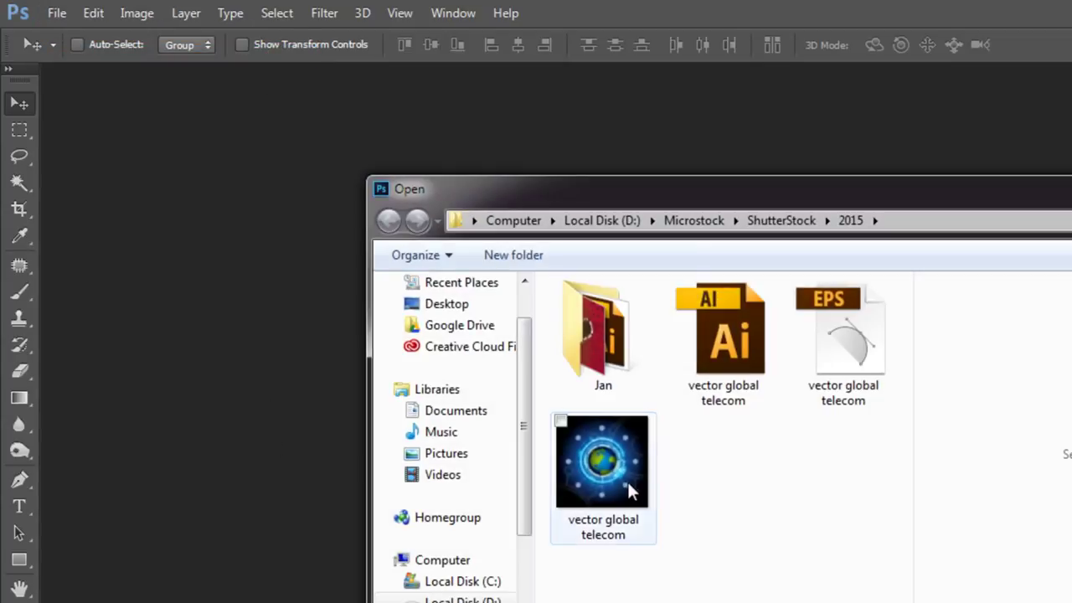
pyautogui.doubleClick(623, 478)
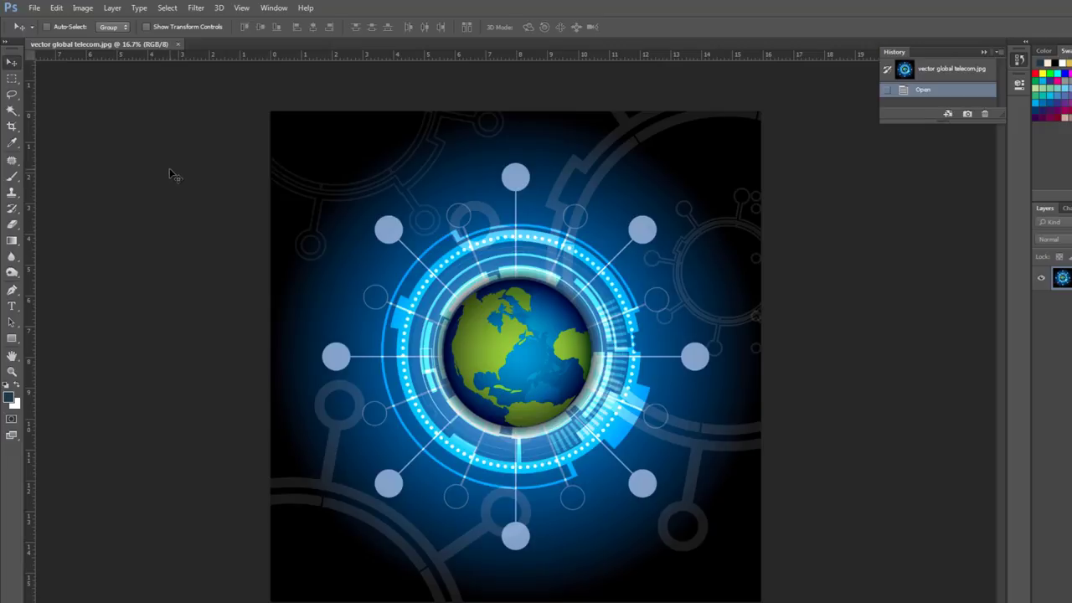
# Step: Crop the globe image with the 380 × 400 px preset and view it at 100%
pyautogui.press('c')
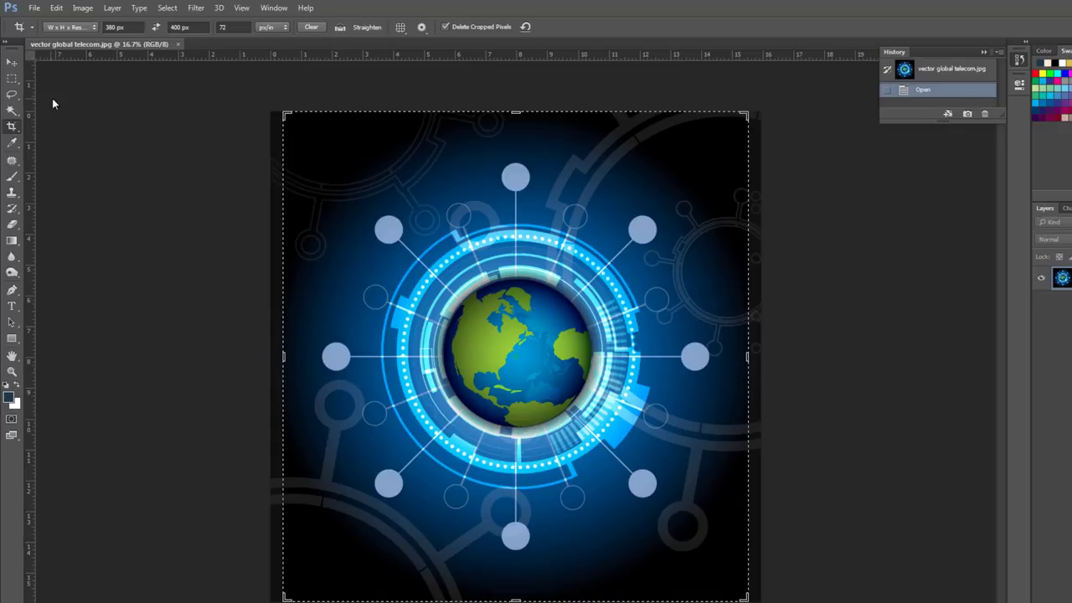
pyautogui.click(11, 63)
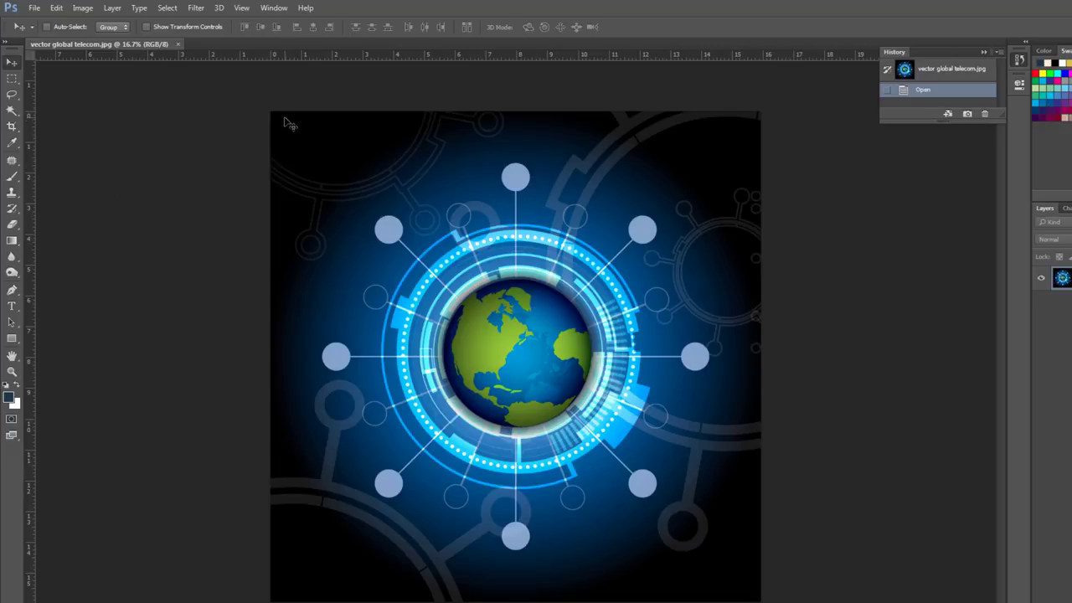
pyautogui.press('c')
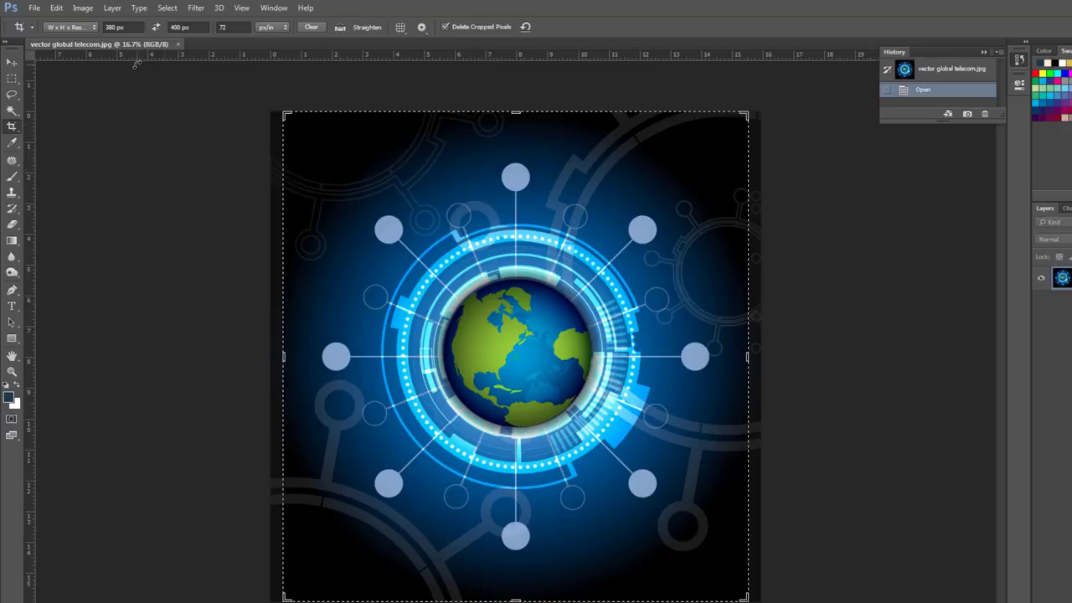
pyautogui.click(159, 136)
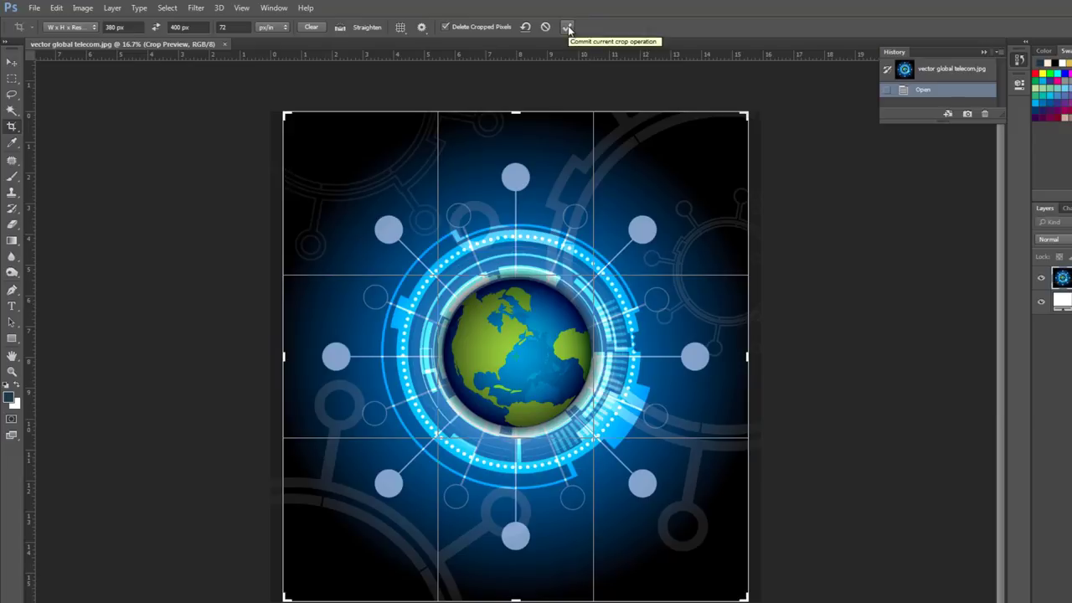
pyautogui.click(568, 28)
pyautogui.hotkey('ctrl', '1')
# Step: Verify in Image Size that the cropped image measures 380 × 400 px
pyautogui.hotkey('ctrl', '+')
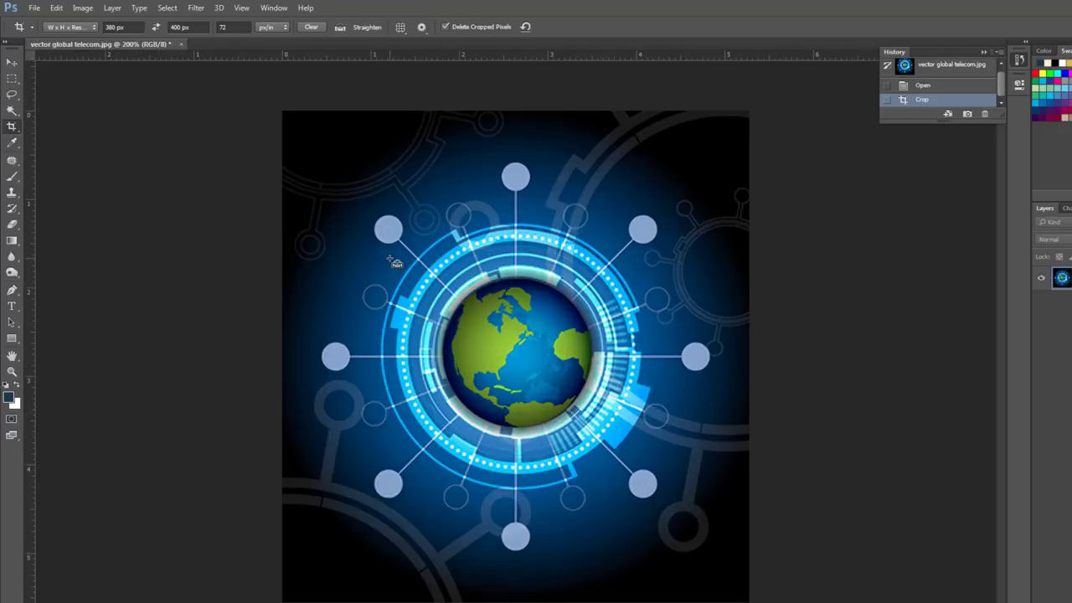
pyautogui.hotkey('ctrl', '-')
pyautogui.hotkey('ctrl', 'alt', 'i')
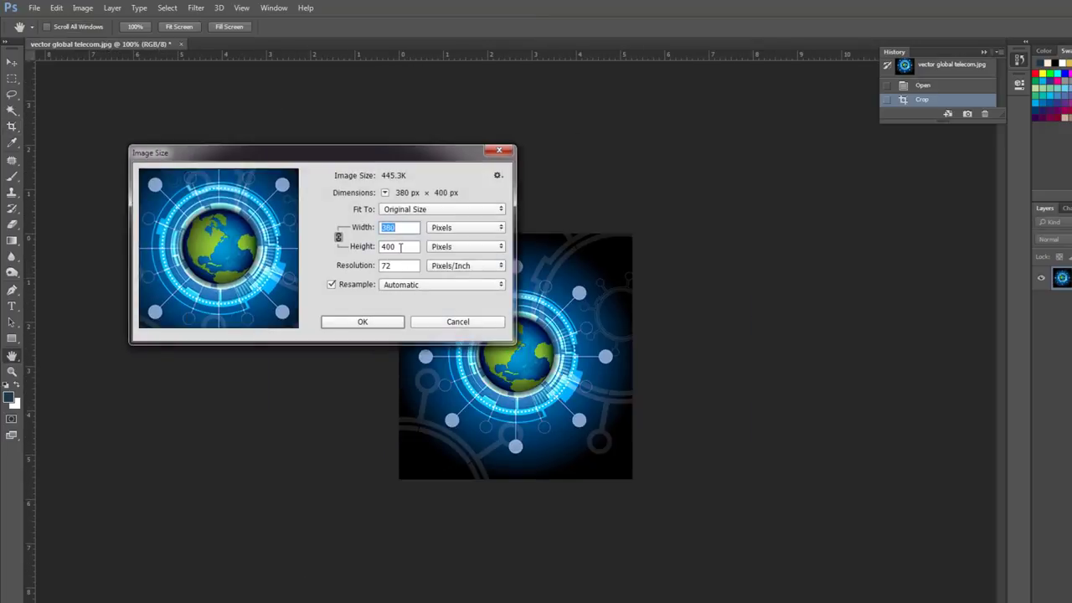
pyautogui.click(434, 323)
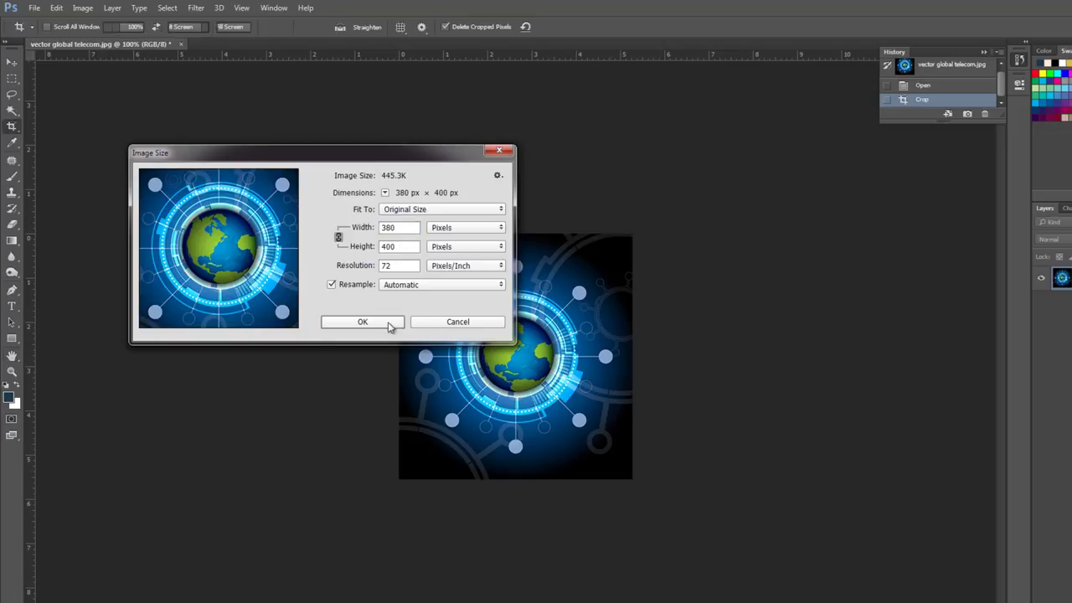
# Step: Undo the crop to restore the full-size globe image and zoom out to fit
pyautogui.hotkey('ctrl', 'z')
pyautogui.hotkey('ctrl', '-')
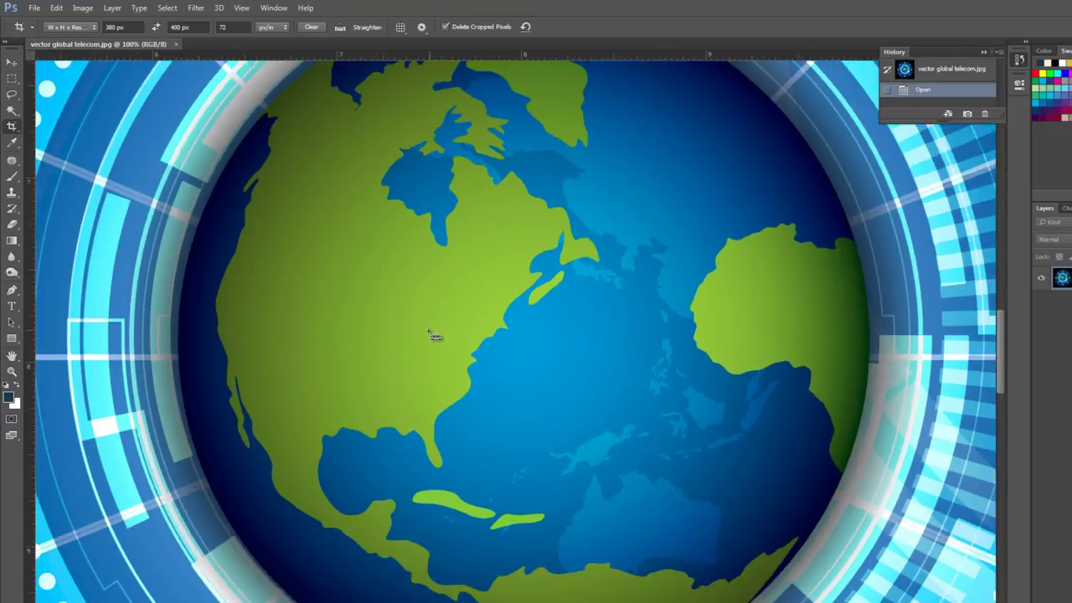
pyautogui.hotkey('ctrl', '-')
pyautogui.hotkey('ctrl', '-')
pyautogui.hotkey('ctrl', '-')
pyautogui.hotkey('ctrl', '-')
pyautogui.hotkey('ctrl', '-')
pyautogui.hotkey('ctrl', '+')
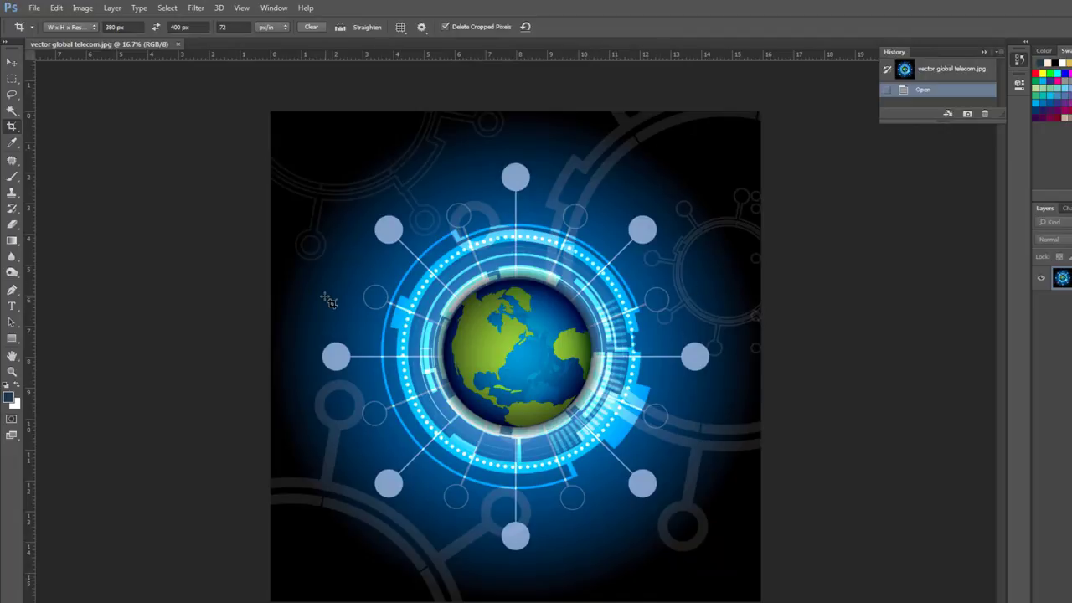
# Step: Place a 380 × 400 px crop frame over the globe image and adjust its edges and corner
pyautogui.click(285, 218)
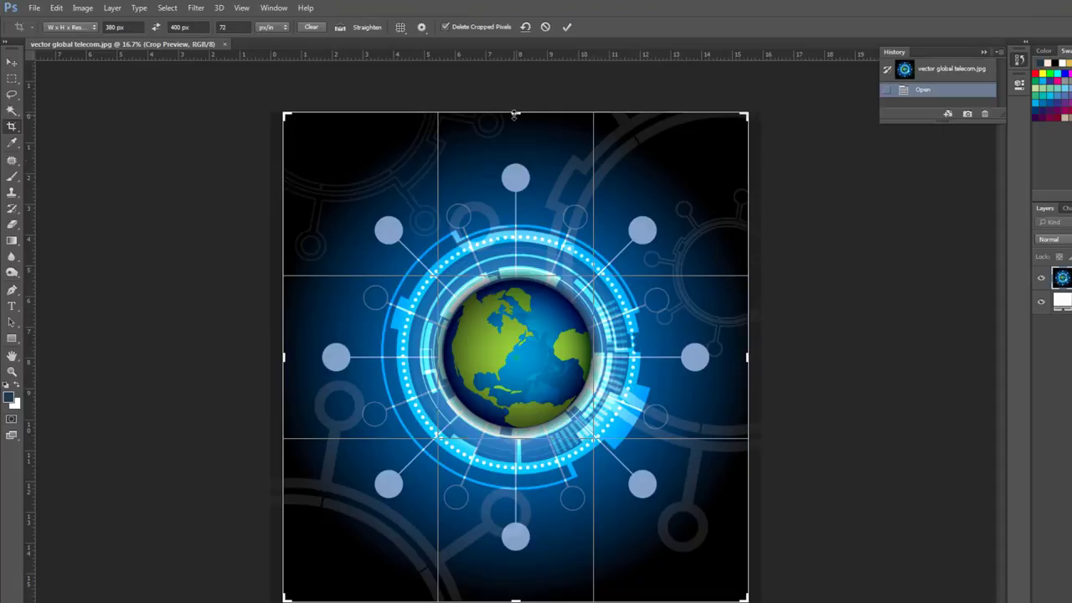
pyautogui.moveTo(514, 114); pyautogui.dragTo(514, 113)
pyautogui.moveTo(515, 598); pyautogui.dragTo(511, 527)
pyautogui.moveTo(286, 116)
pyautogui.mouseDown()
pyautogui.moveTo(302, 153)
pyautogui.moveTo(293, 143)
pyautogui.mouseUp()
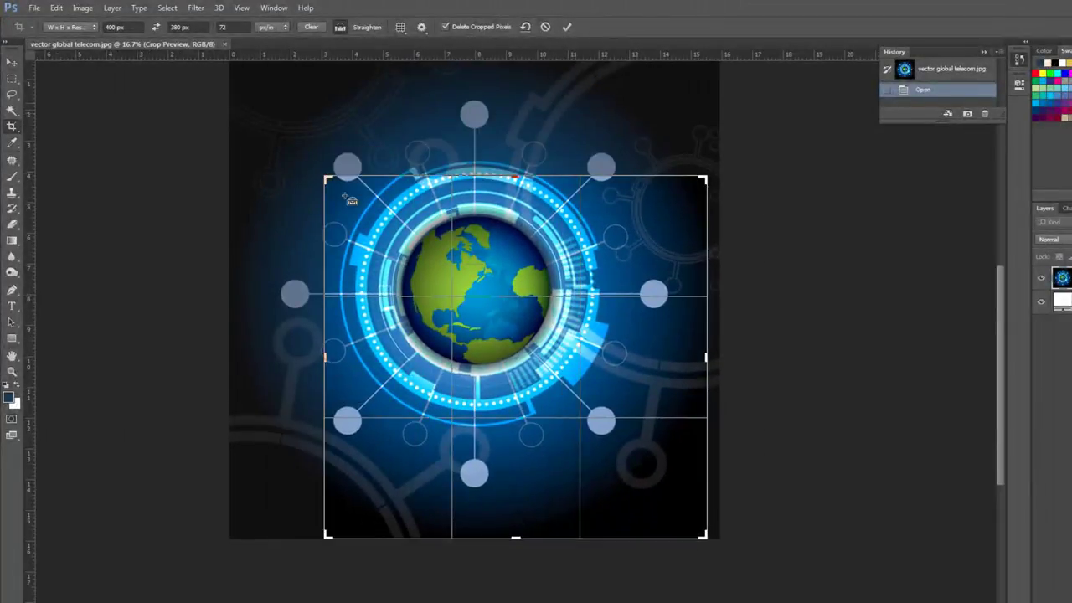
pyautogui.moveTo(293, 144); pyautogui.dragTo(309, 154)
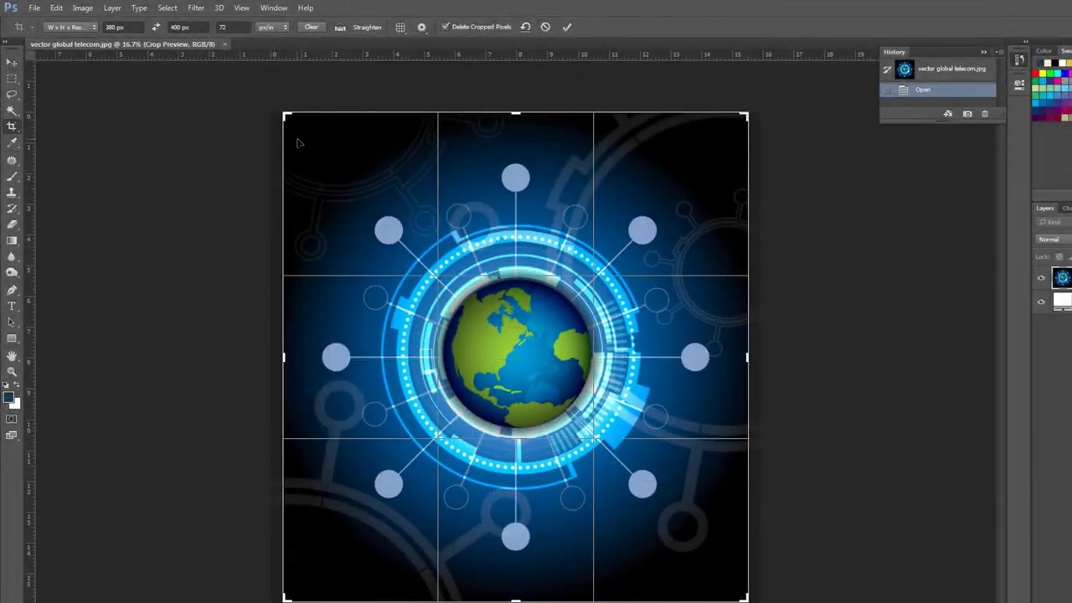
pyautogui.moveTo(285, 115); pyautogui.dragTo(284, 113)
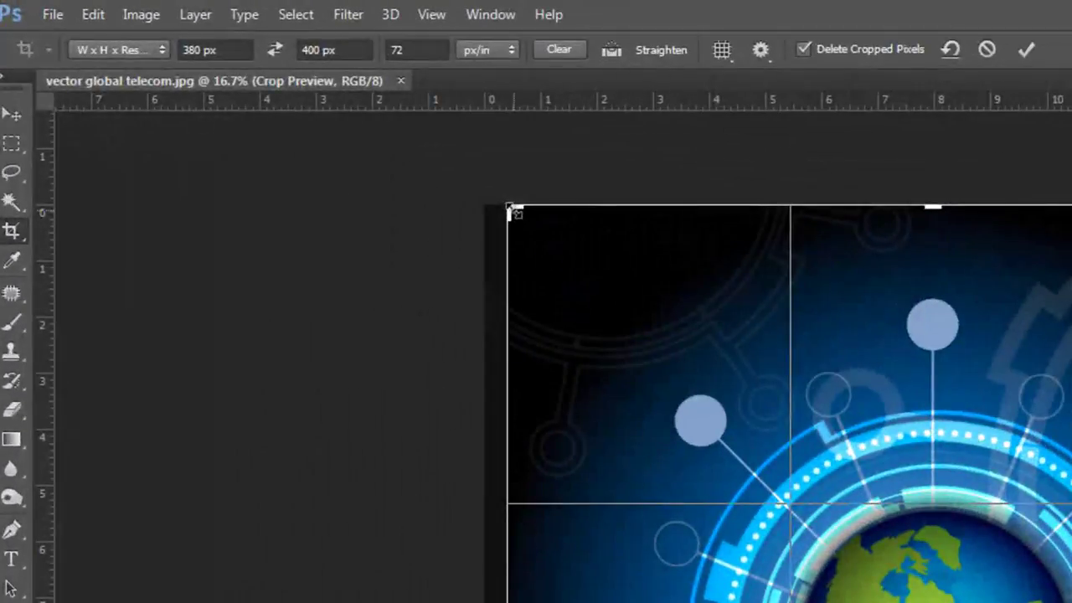
# Step: Swap the crop frame between portrait and landscape while adjusting its corners
pyautogui.moveTo(284, 113); pyautogui.dragTo(294, 124)
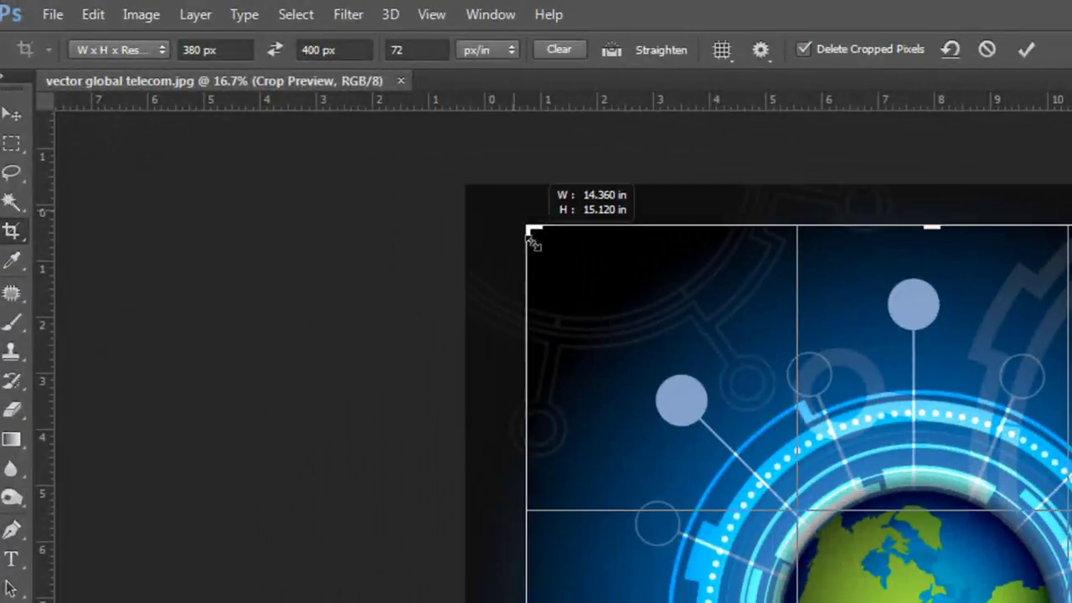
pyautogui.press('x')
pyautogui.moveTo(532, 240)
pyautogui.mouseDown()
pyautogui.moveTo(580, 316)
pyautogui.moveTo(516, 246)
pyautogui.moveTo(610, 346)
pyautogui.moveTo(558, 310)
pyautogui.moveTo(581, 327)
pyautogui.mouseUp()
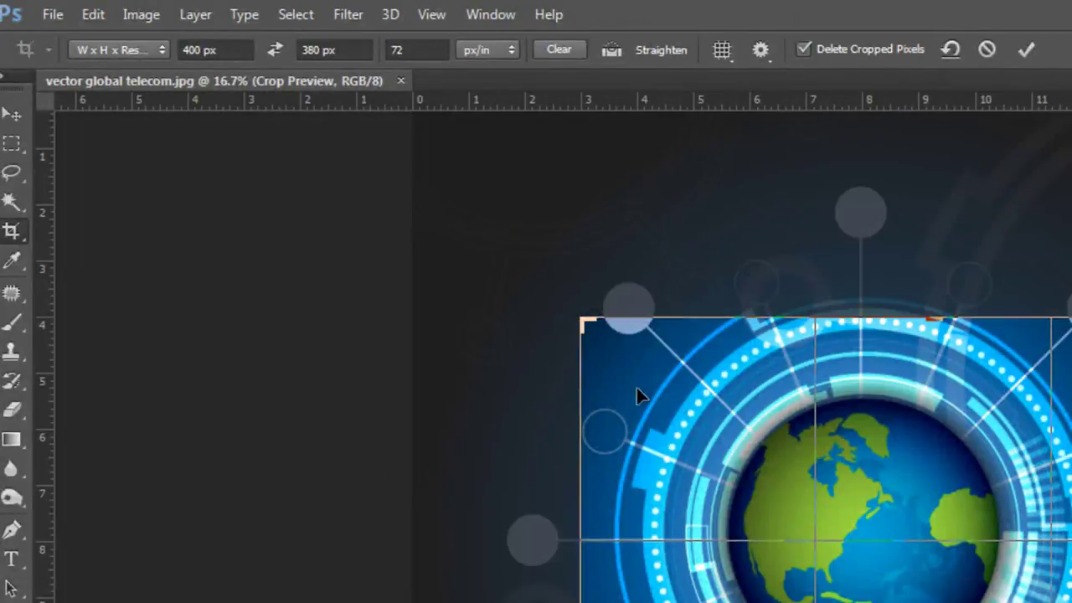
pyautogui.press('x')
pyautogui.moveTo(516, 212)
pyautogui.mouseDown()
pyautogui.moveTo(629, 365)
pyautogui.moveTo(636, 343)
pyautogui.moveTo(550, 268)
pyautogui.moveTo(617, 340)
pyautogui.moveTo(606, 342)
pyautogui.moveTo(546, 288)
pyautogui.mouseUp()
pyautogui.press('x')
pyautogui.press('x')
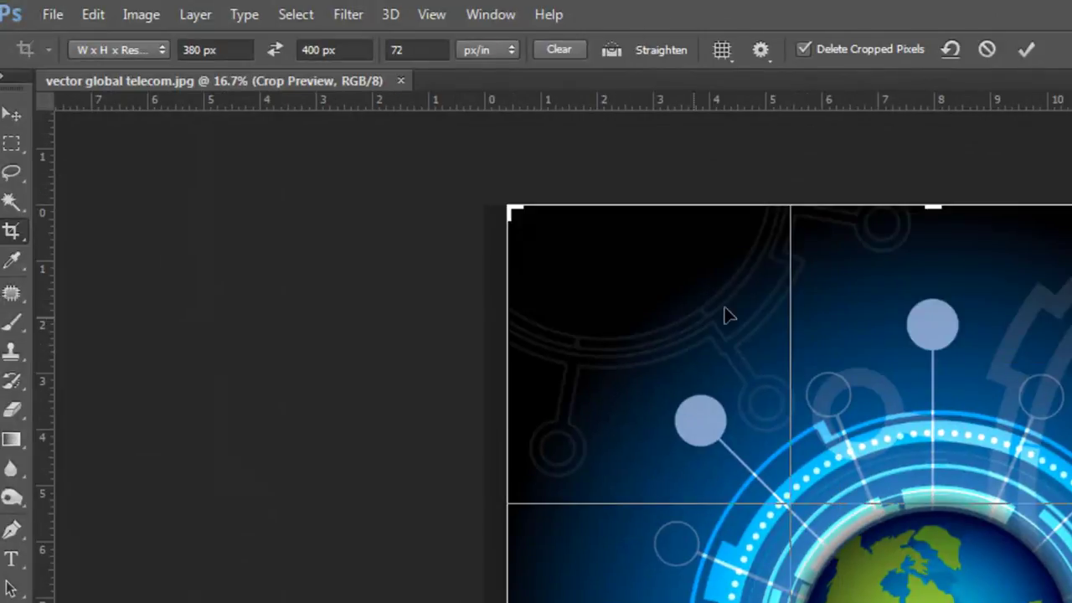
# Step: Enlarge the portrait crop box and position the globe centred inside it
pyautogui.moveTo(904, 219)
pyautogui.mouseDown()
pyautogui.moveTo(568, 157)
pyautogui.moveTo(562, 177)
pyautogui.moveTo(562, 119)
pyautogui.moveTo(566, 196)
pyautogui.mouseUp()
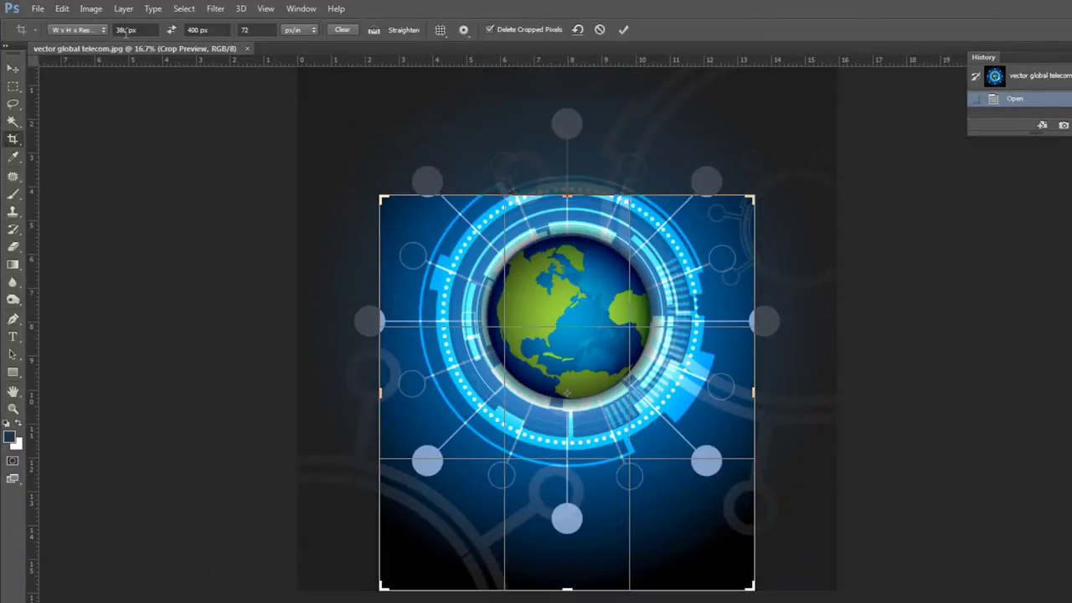
pyautogui.moveTo(595, 358)
pyautogui.mouseDown()
pyautogui.moveTo(561, 418)
pyautogui.moveTo(582, 444)
pyautogui.mouseUp()
pyautogui.moveTo(584, 405)
pyautogui.mouseDown()
pyautogui.moveTo(576, 394)
pyautogui.moveTo(584, 408)
pyautogui.mouseUp()
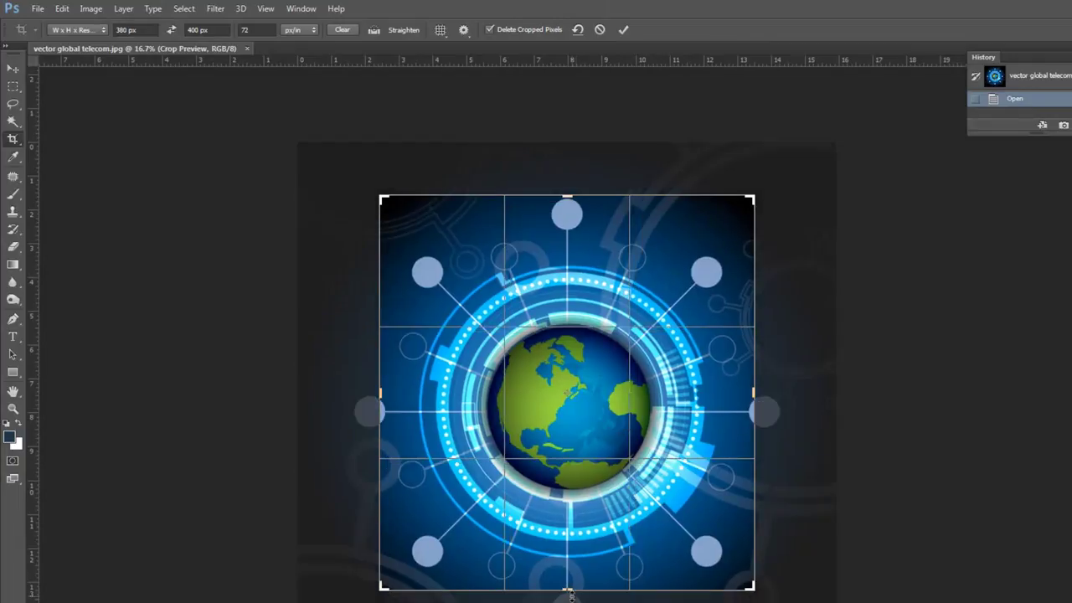
pyautogui.moveTo(568, 592); pyautogui.dragTo(571, 602)
pyautogui.moveTo(552, 493); pyautogui.dragTo(550, 499)
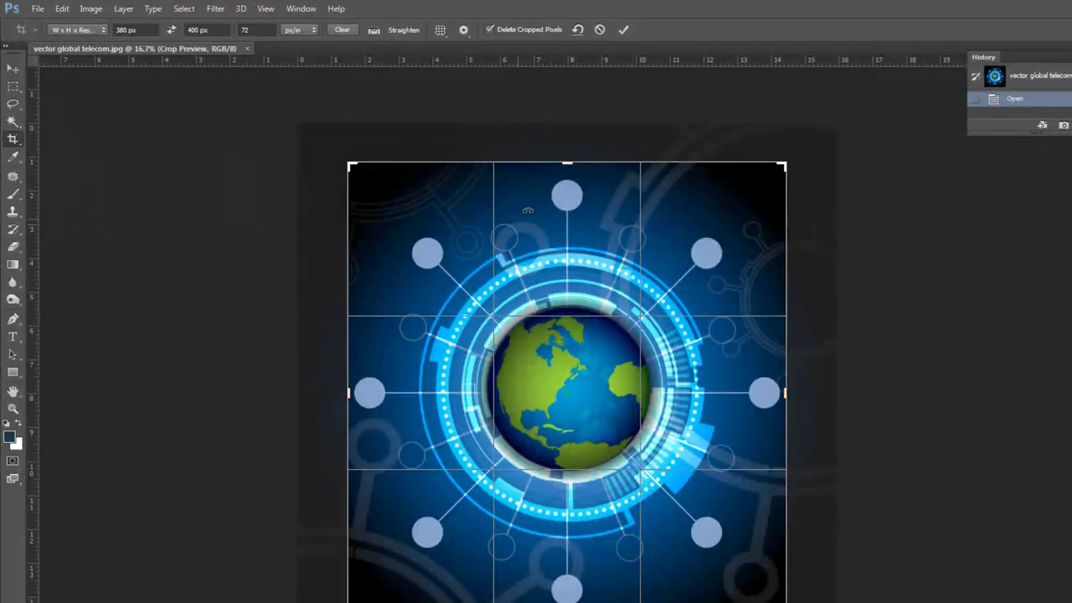
# Step: Commit the 380 × 400 px crop on the globe image and zoom in
pyautogui.click(623, 30)
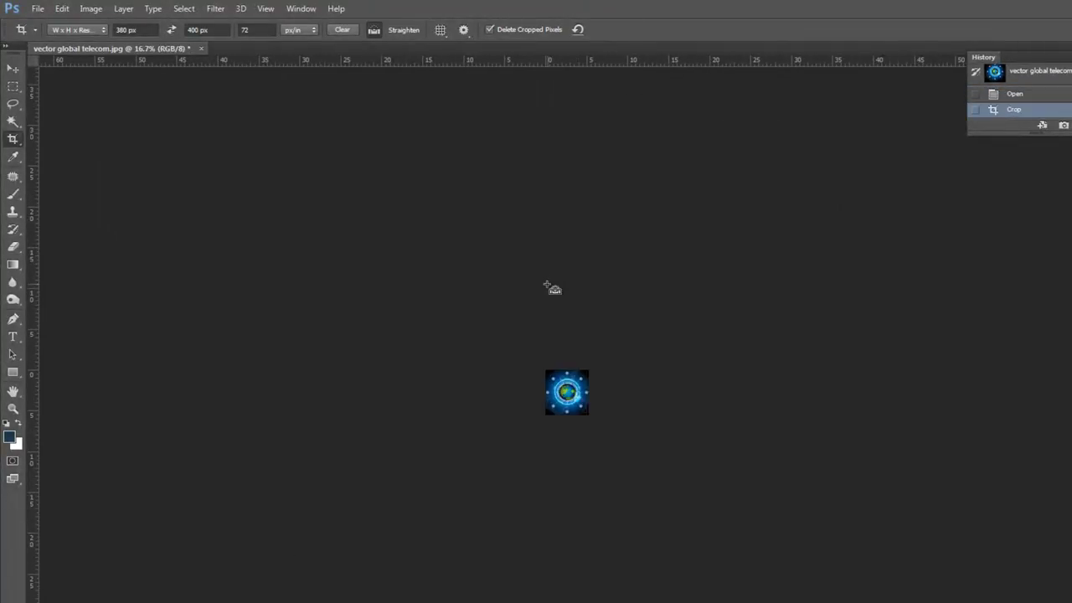
pyautogui.hotkey('ctrl', '+')
pyautogui.hotkey('ctrl', '+')
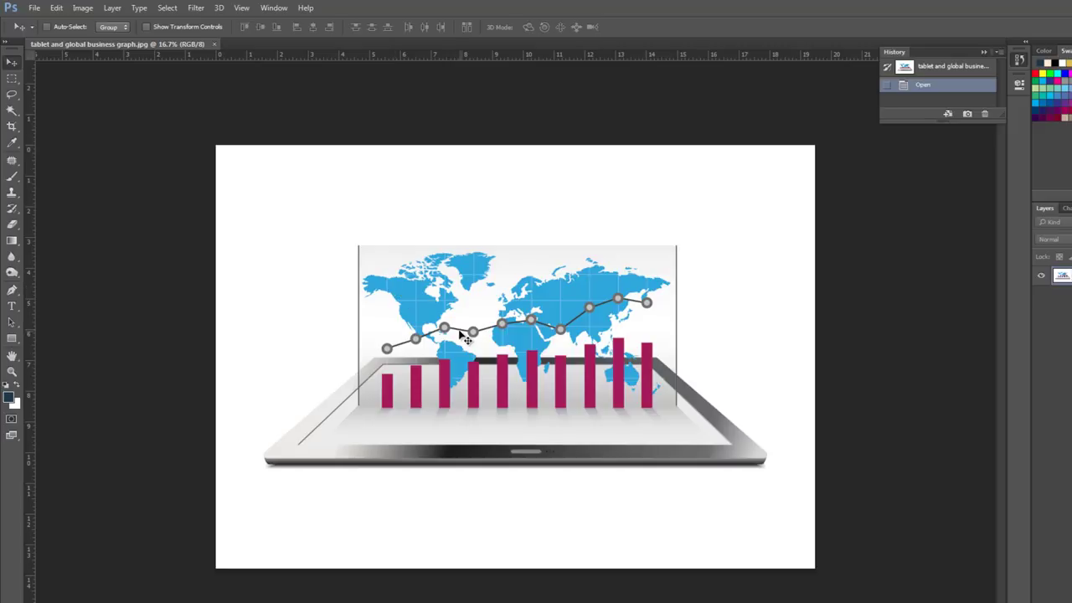
pyautogui.press('c')
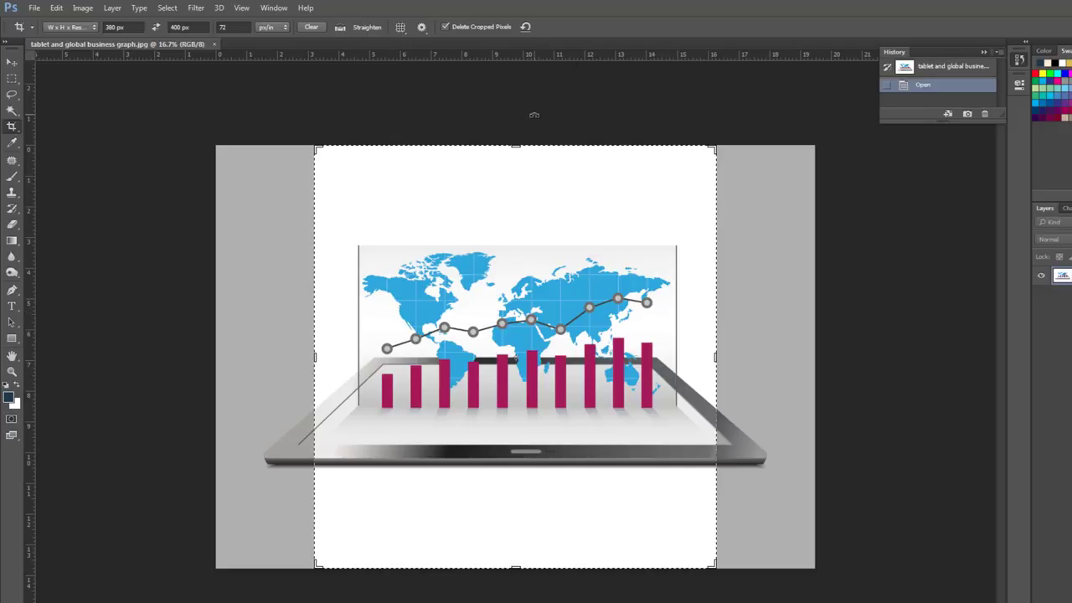
pyautogui.click(533, 115)
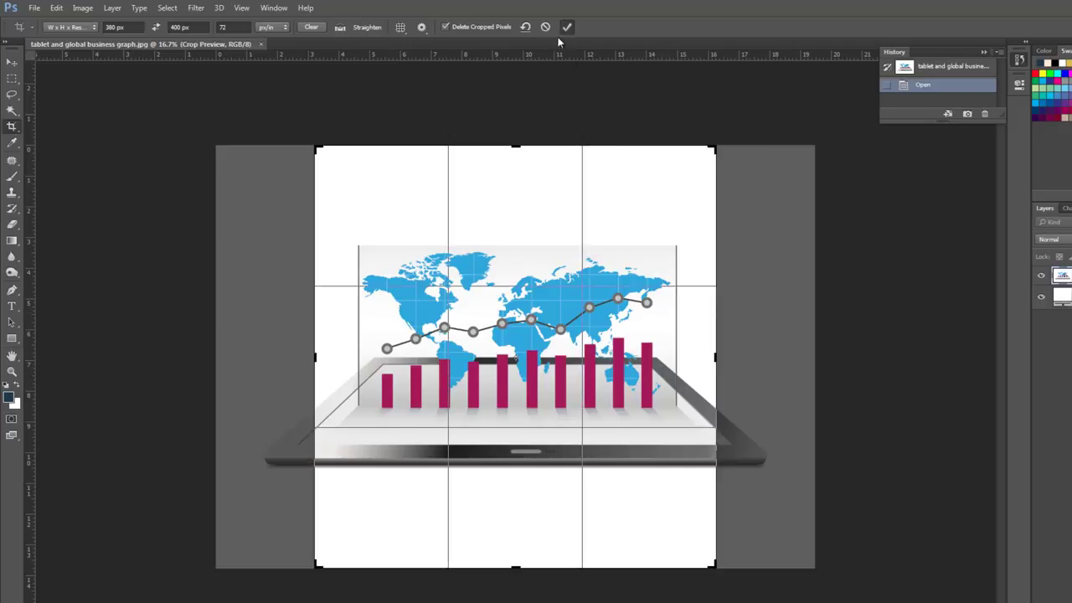
pyautogui.click(566, 27)
pyautogui.hotkey('ctrl', '1')
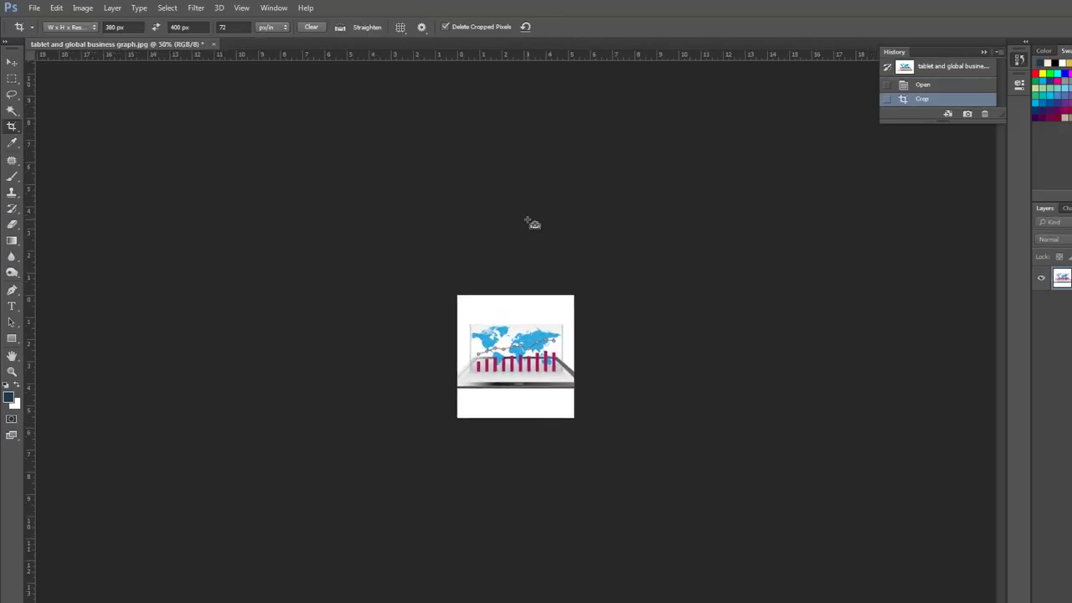
pyautogui.hotkey('ctrl', '+')
pyautogui.hotkey('ctrl', '-')
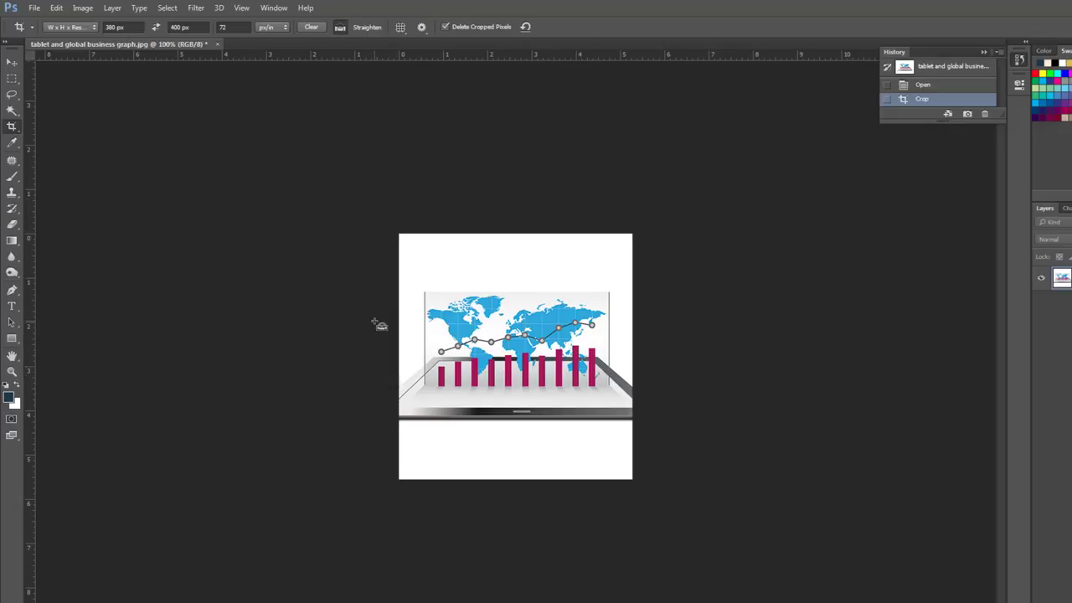
pyautogui.press('F12')
pyautogui.hotkey('ctrl', '-')
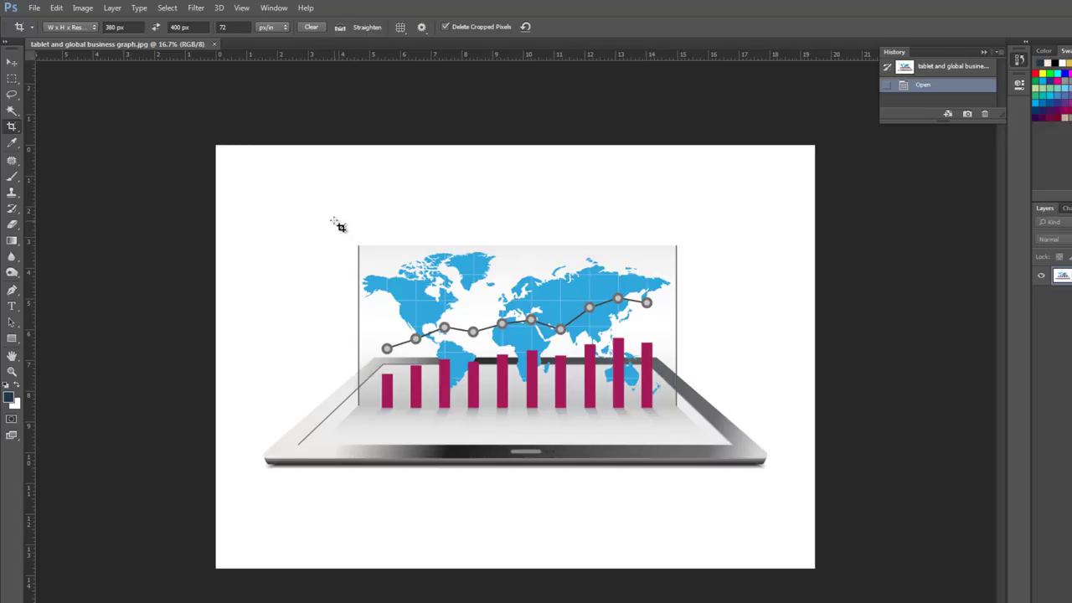
pyautogui.moveTo(344, 233); pyautogui.dragTo(730, 504)
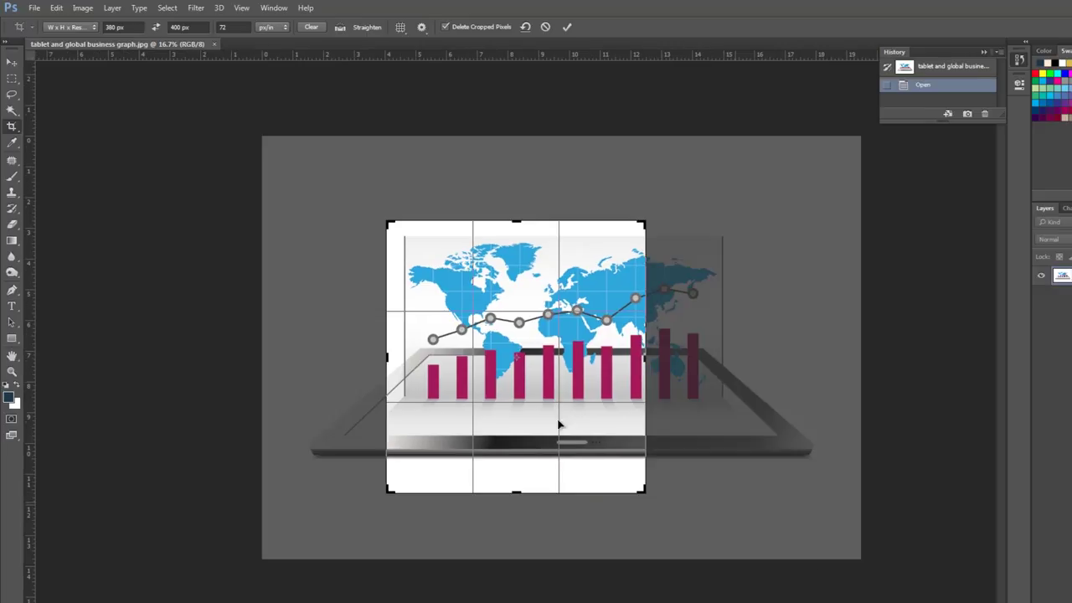
pyautogui.moveTo(559, 425); pyautogui.dragTo(506, 379)
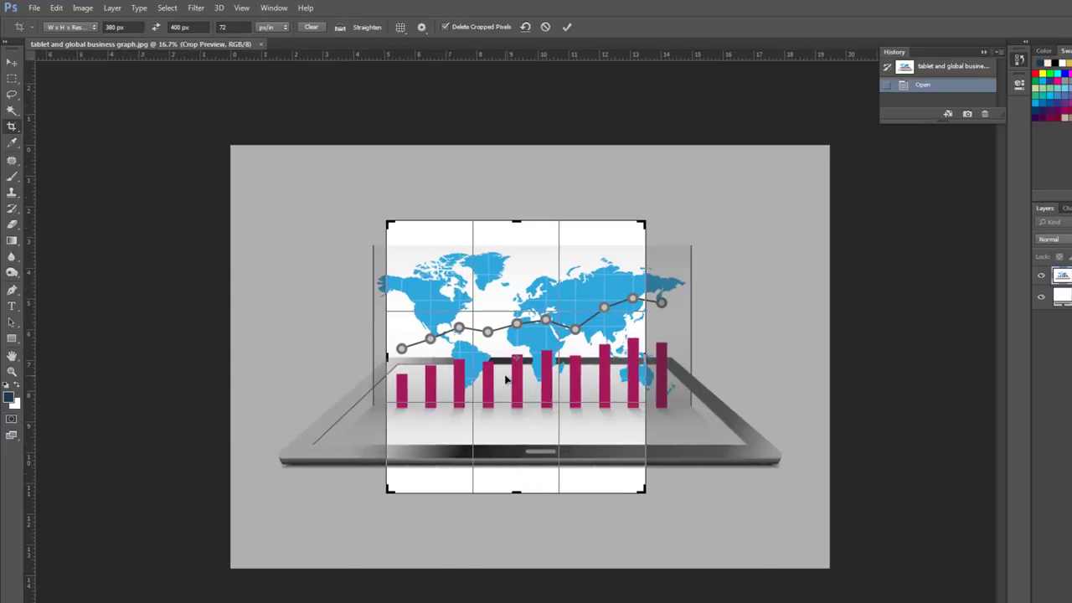
pyautogui.moveTo(506, 379); pyautogui.dragTo(505, 379)
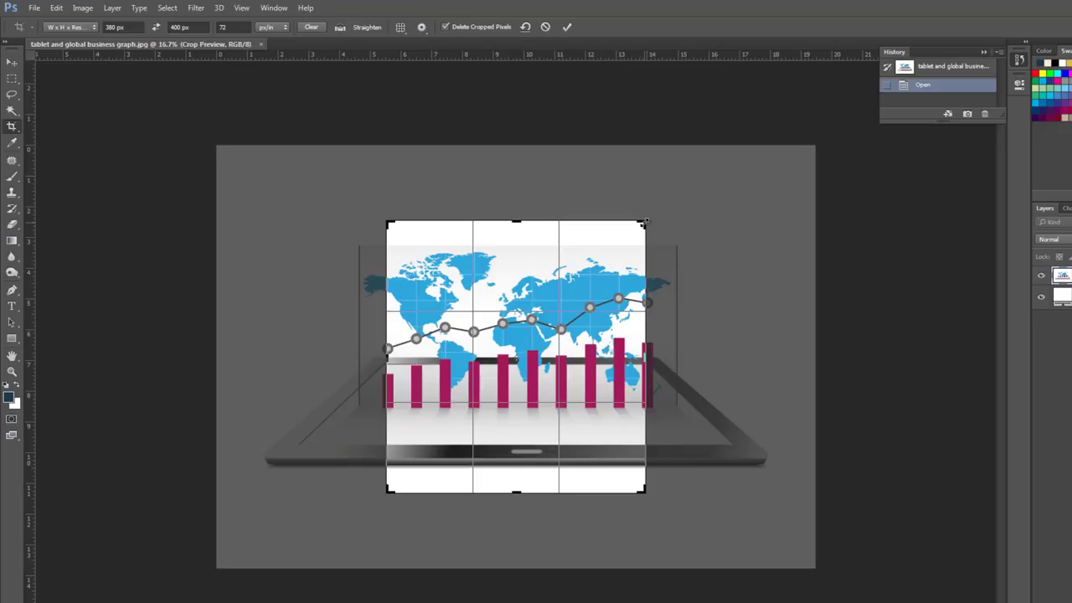
pyautogui.moveTo(526, 227); pyautogui.dragTo(517, 175)
pyautogui.moveTo(524, 223)
pyautogui.mouseDown()
pyautogui.moveTo(516, 277)
pyautogui.moveTo(517, 219)
pyautogui.mouseUp()
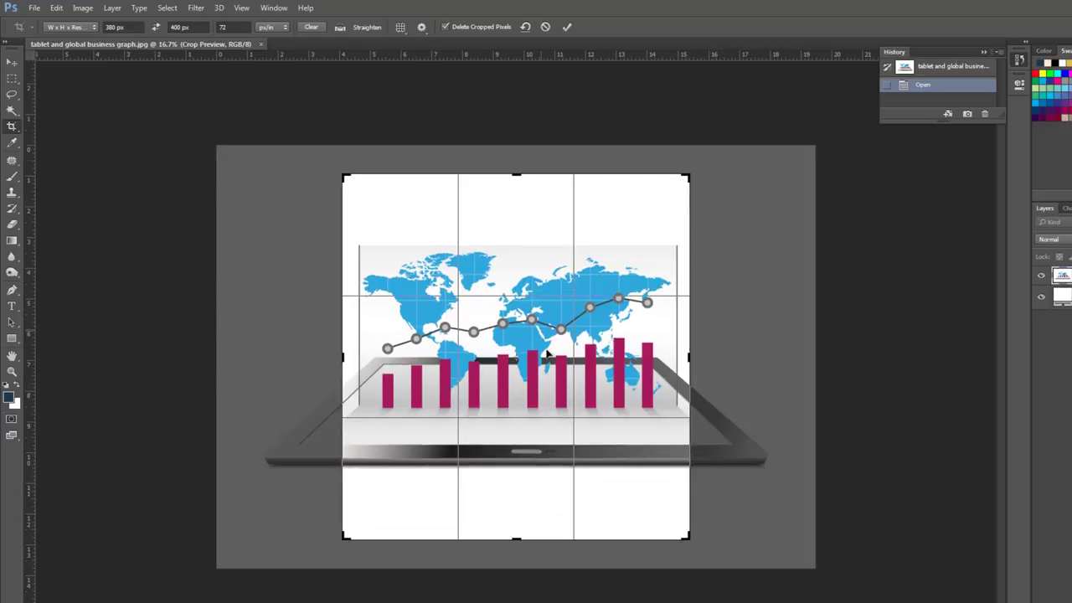
pyautogui.moveTo(350, 362); pyautogui.dragTo(317, 356)
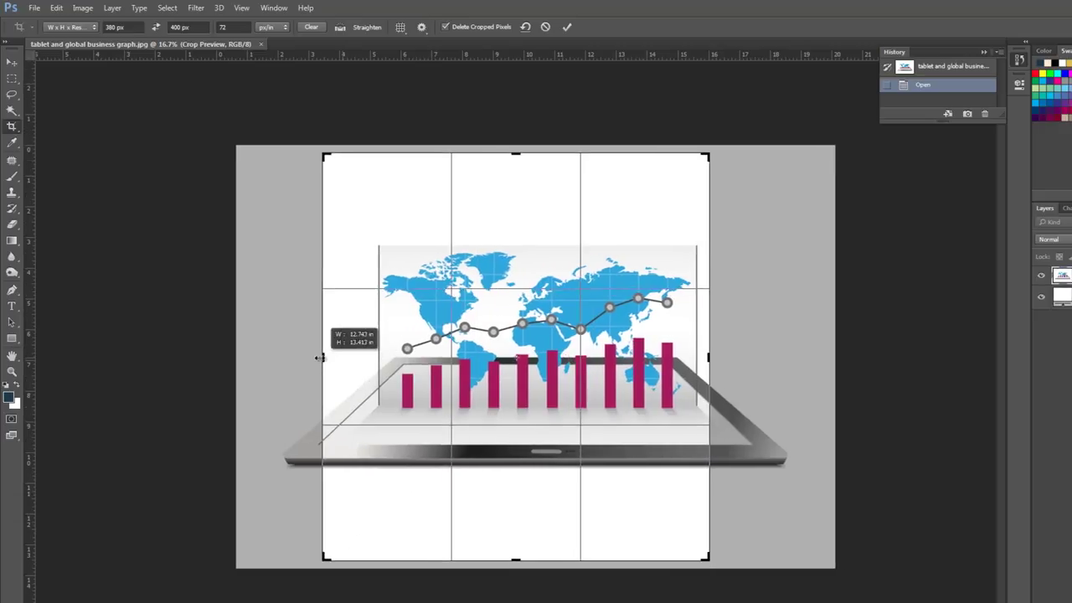
pyautogui.moveTo(465, 350); pyautogui.dragTo(475, 348)
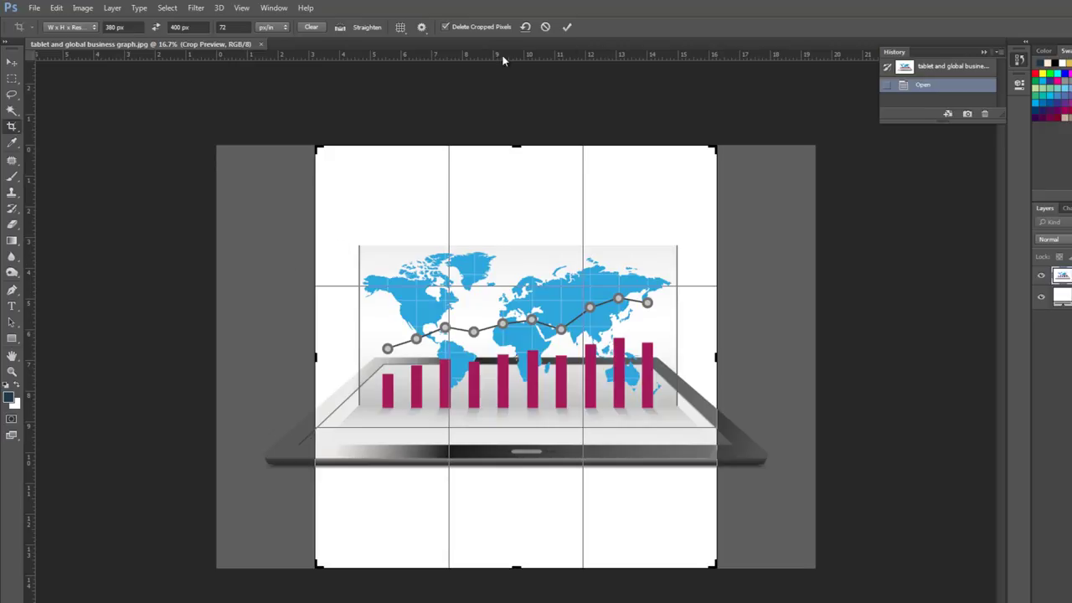
pyautogui.click(545, 28)
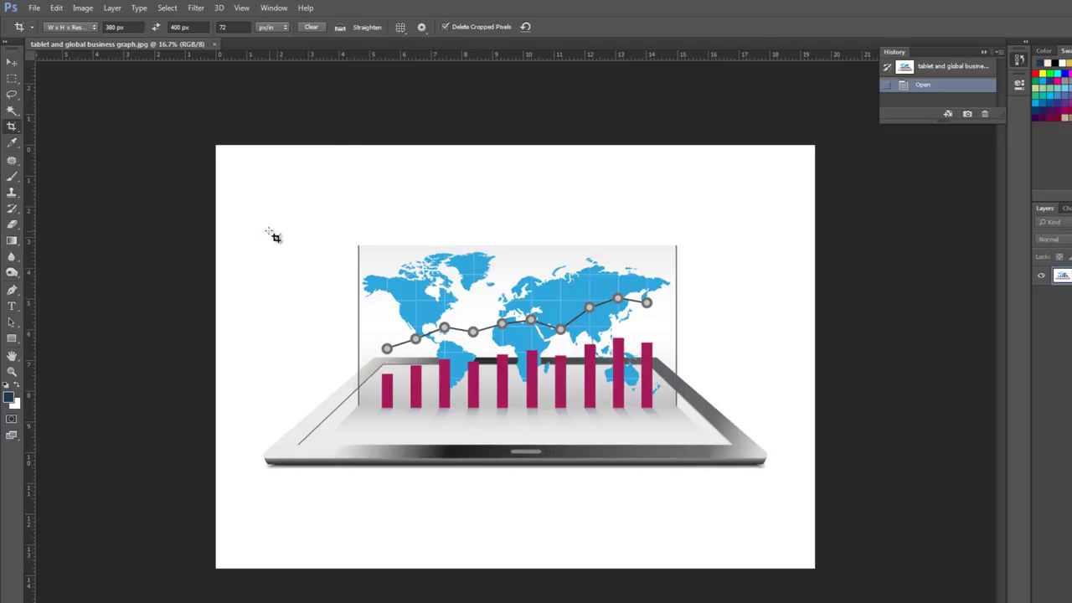
# Step: Create a new blank 380 × 400 px document at 72 ppi
pyautogui.click(35, 10)
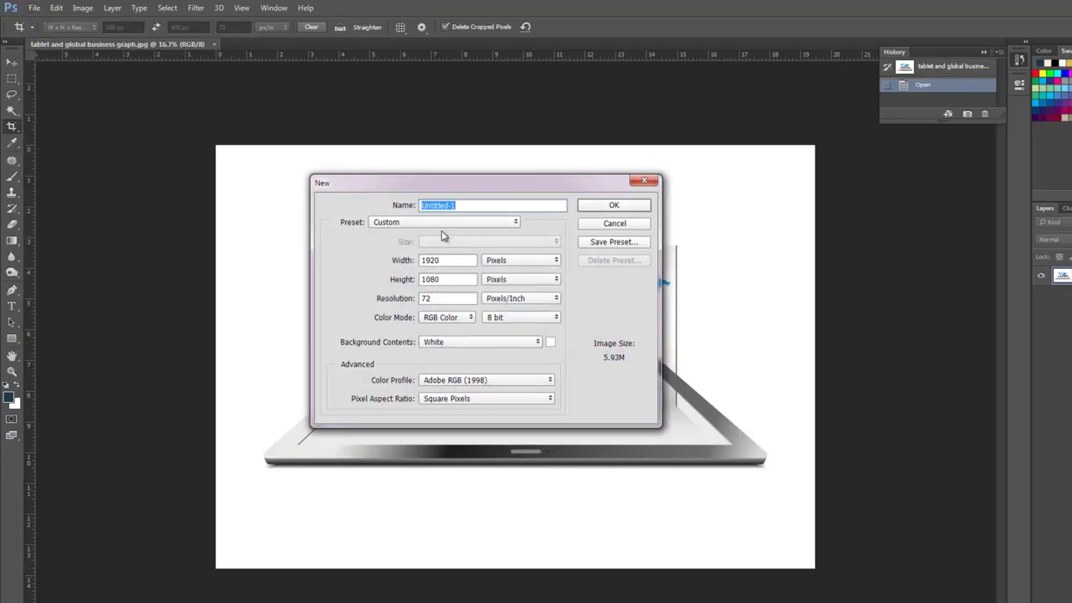
pyautogui.click(445, 259)
pyautogui.write('380')
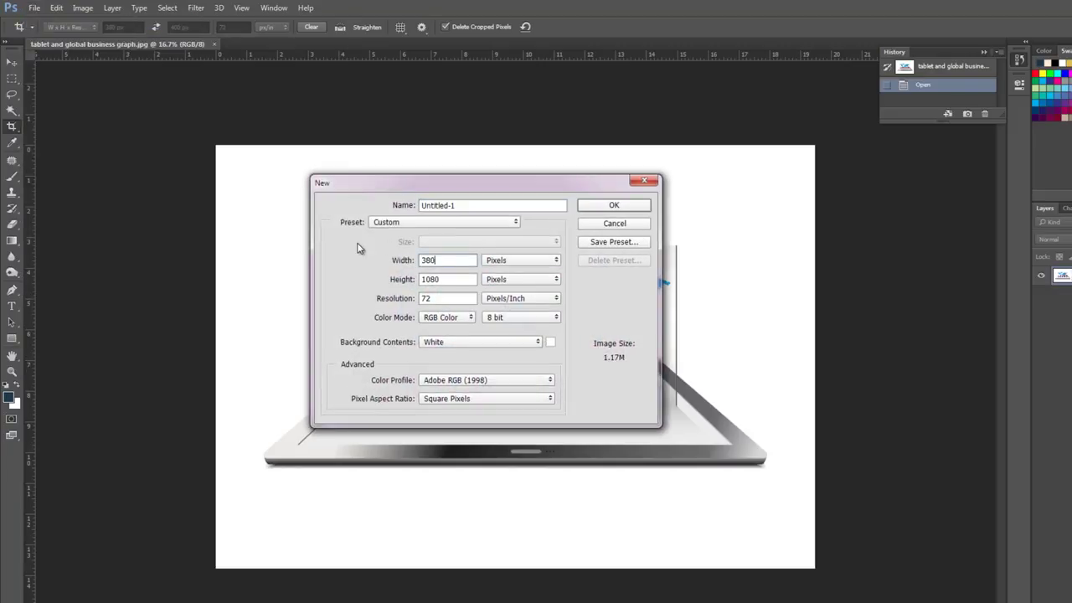
pyautogui.press('Tab')
pyautogui.write('40')
pyautogui.press('Return')
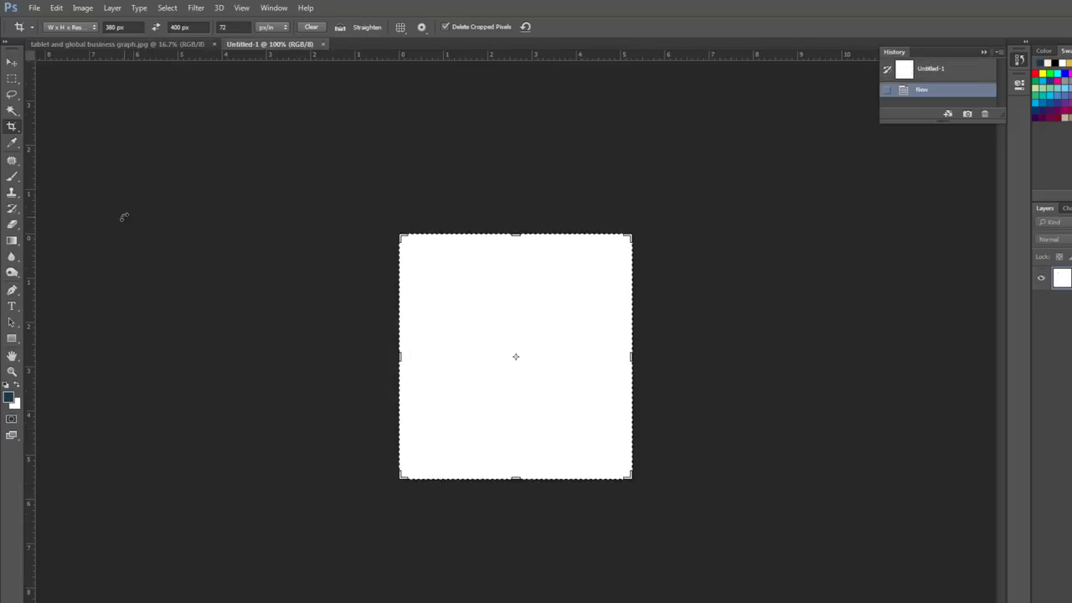
# Step: Select all of the tablet graph image and paste it into Untitled-1 as a new layer
pyautogui.click(192, 46)
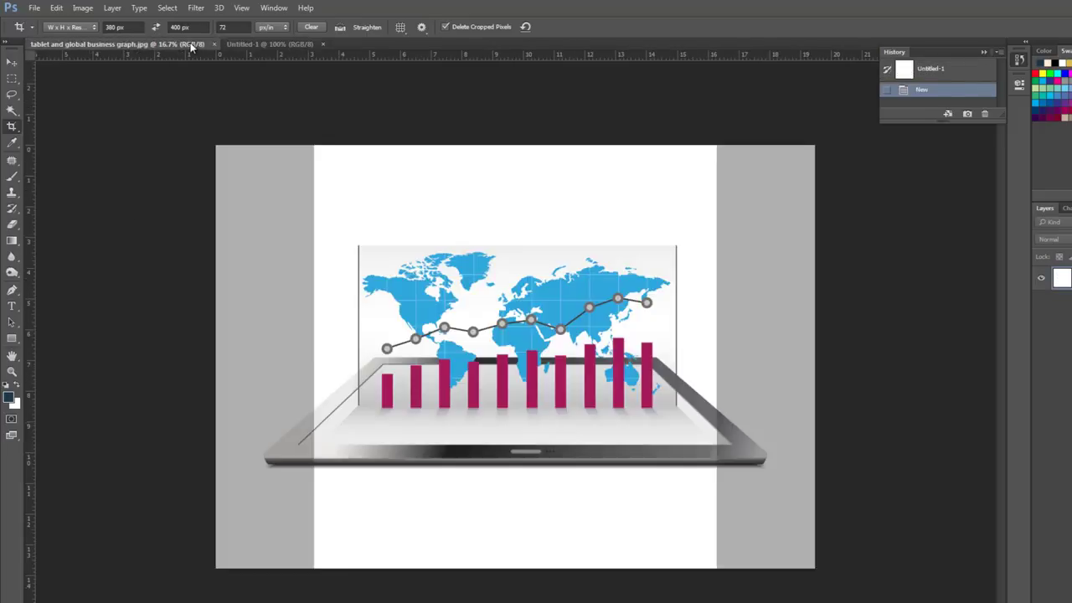
pyautogui.click(15, 63)
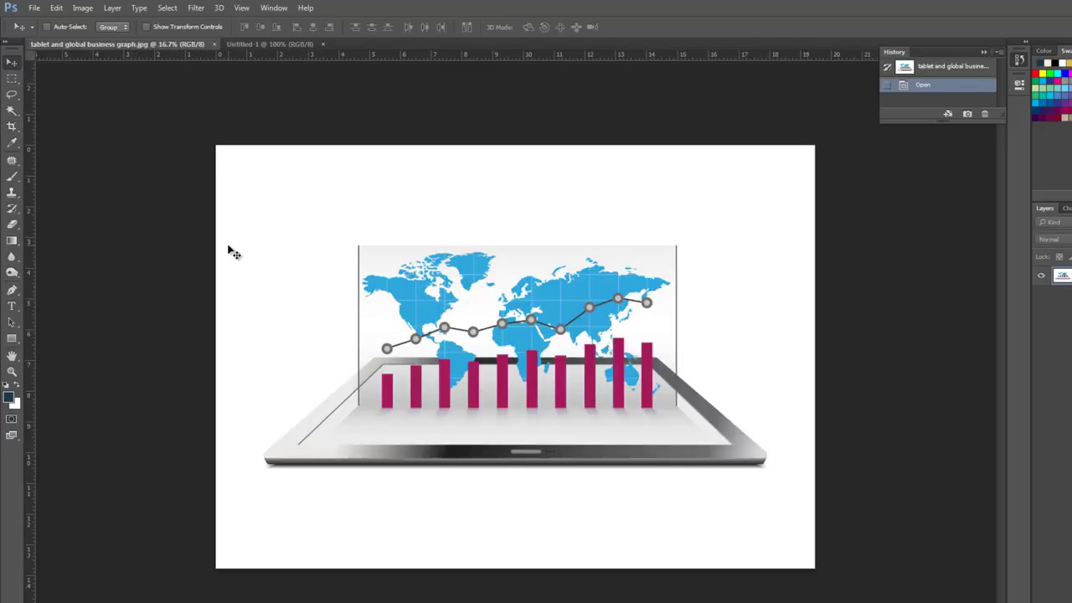
pyautogui.hotkey('ctrl', 'a')
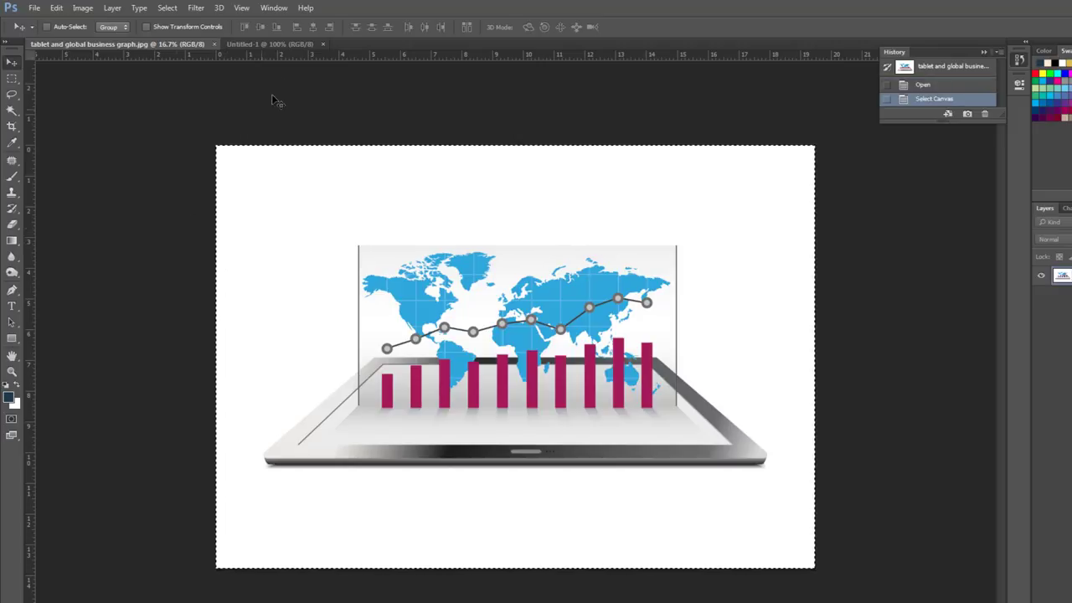
pyautogui.click(287, 43)
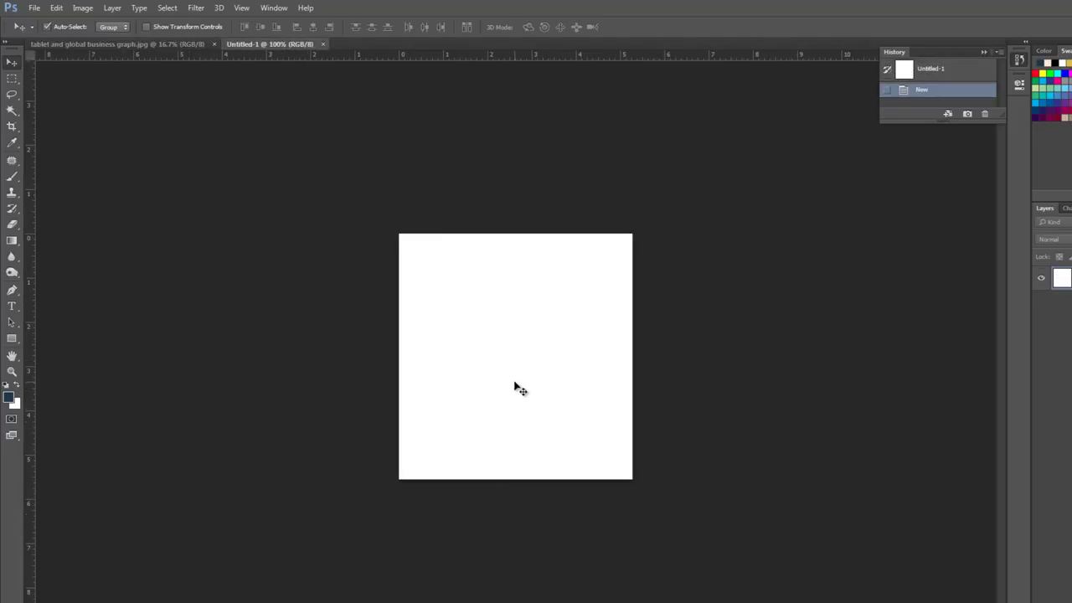
pyautogui.hotkey('ctrl', 'v')
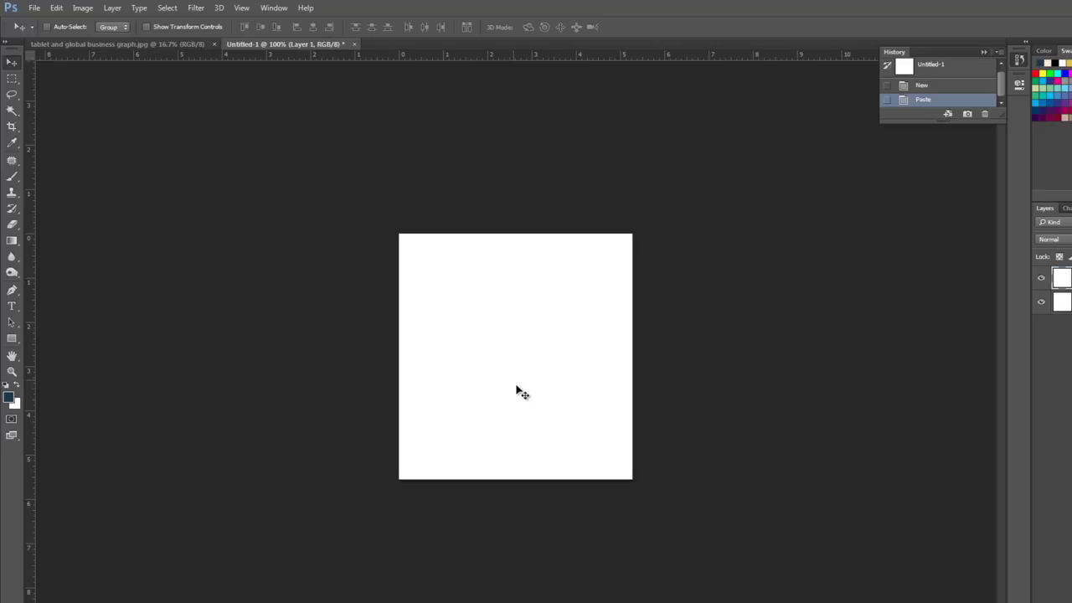
# Step: Scale the pasted graph down to about a quarter size with Free Transform
pyautogui.moveTo(513, 381); pyautogui.dragTo(544, 394)
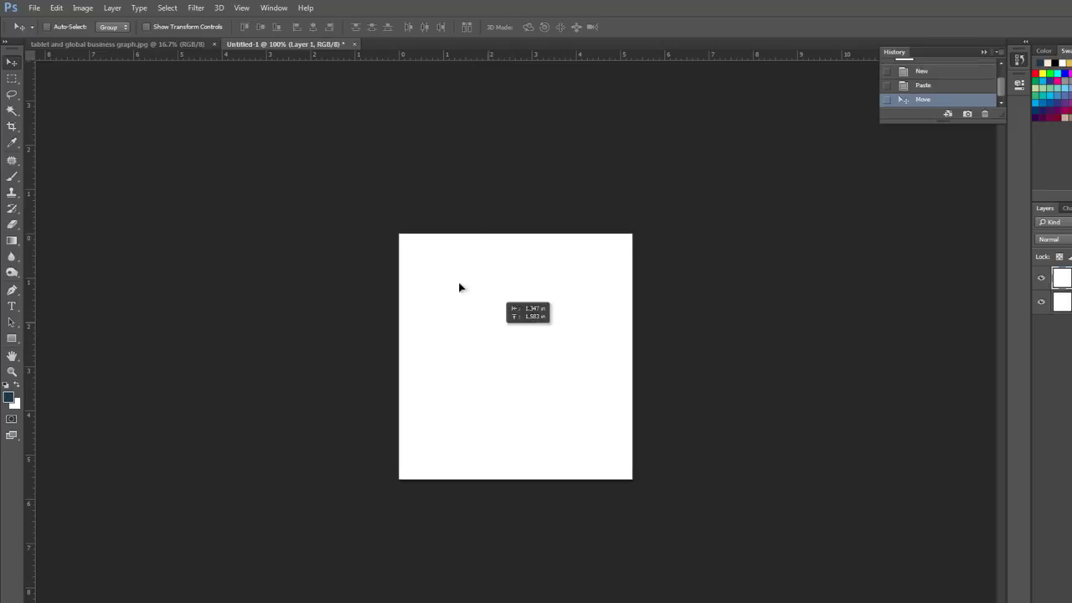
pyautogui.hotkey('ctrl', '-')
pyautogui.hotkey('ctrl', '-')
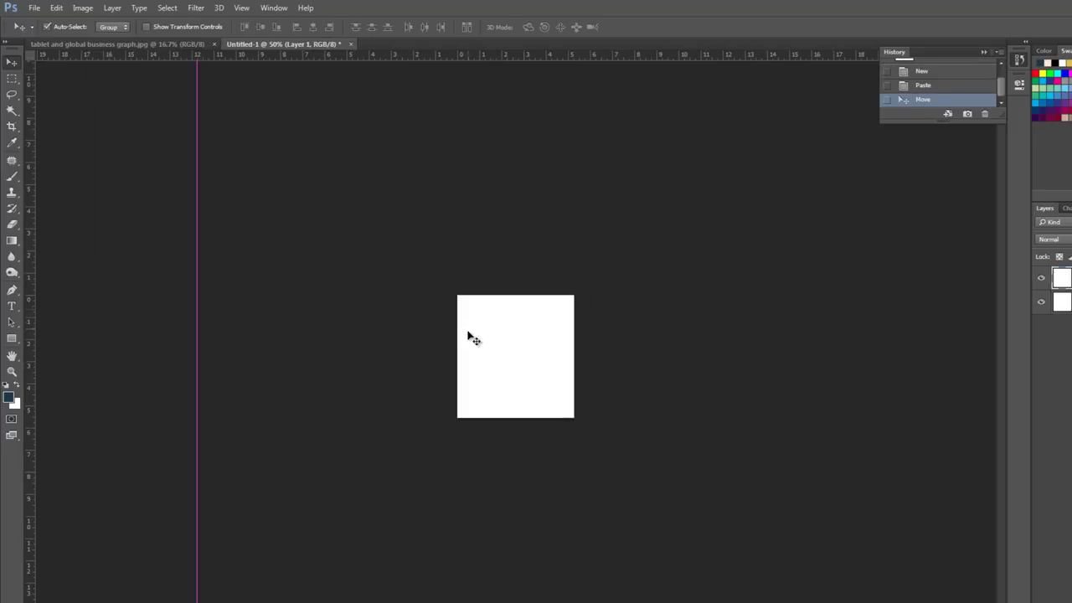
pyautogui.hotkey('ctrl', '-')
pyautogui.hotkey('ctrl', '-')
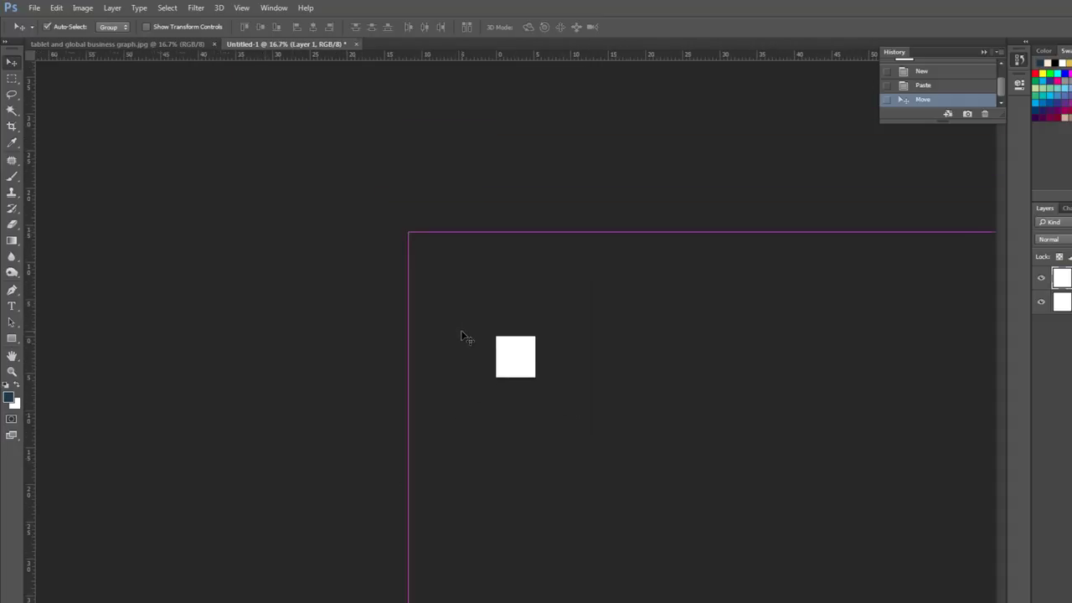
pyautogui.hotkey('ctrl', 't')
pyautogui.hotkey('ctrl', '-')
pyautogui.moveTo(531, 269); pyautogui.dragTo(519, 279)
pyautogui.moveTo(812, 124); pyautogui.dragTo(588, 300)
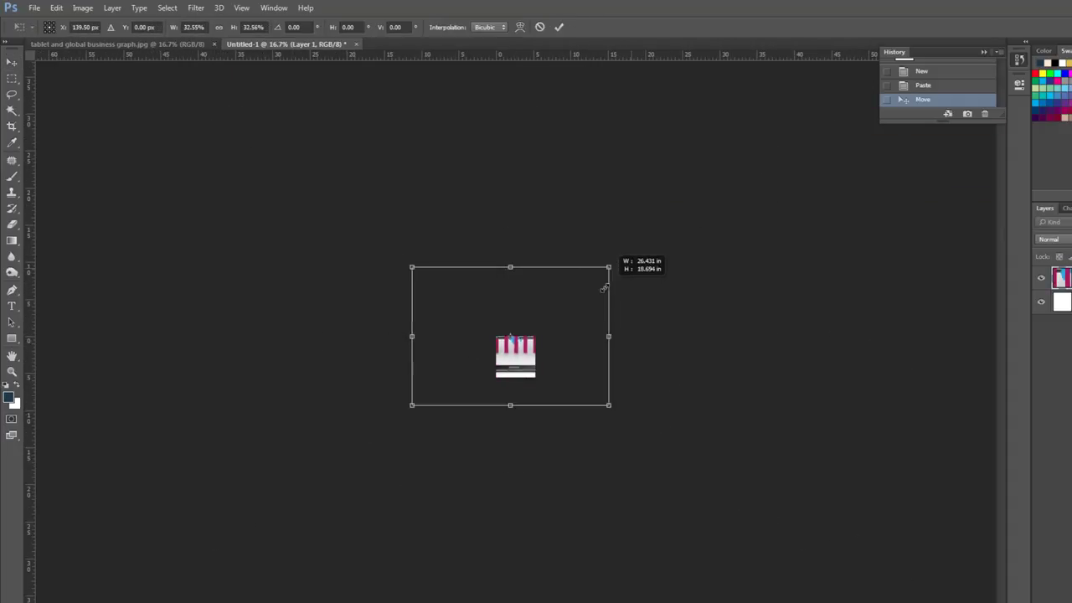
# Step: Shrink the graph further to fit the canvas width, centre it, and commit
pyautogui.hotkey('ctrl', '+')
pyautogui.hotkey('ctrl', '+')
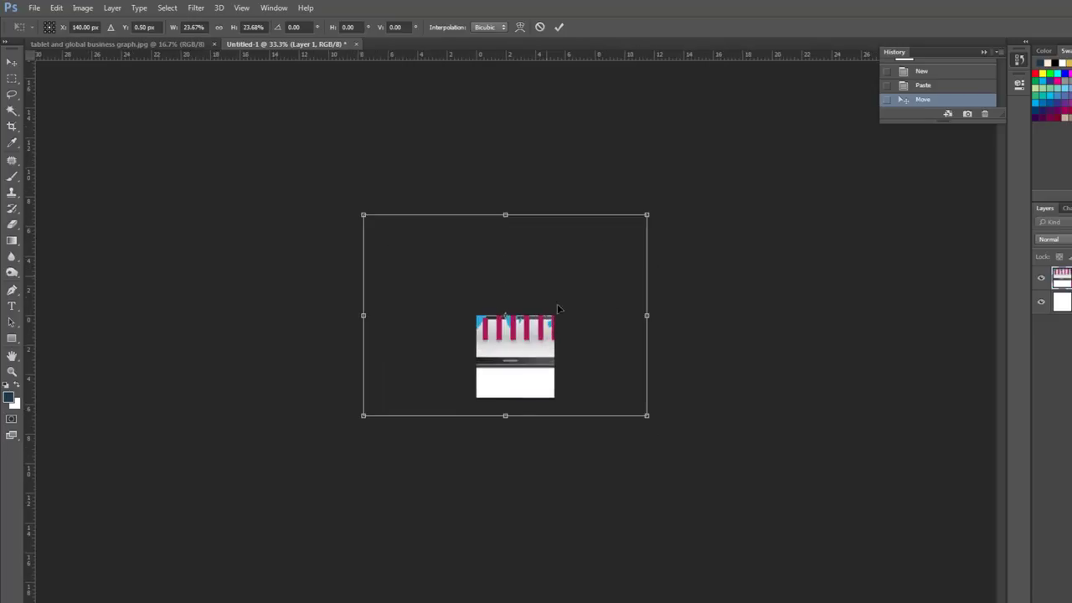
pyautogui.moveTo(549, 281); pyautogui.dragTo(657, 384)
pyautogui.moveTo(751, 516); pyautogui.dragTo(550, 403)
pyautogui.hotkey('ctrl', '+')
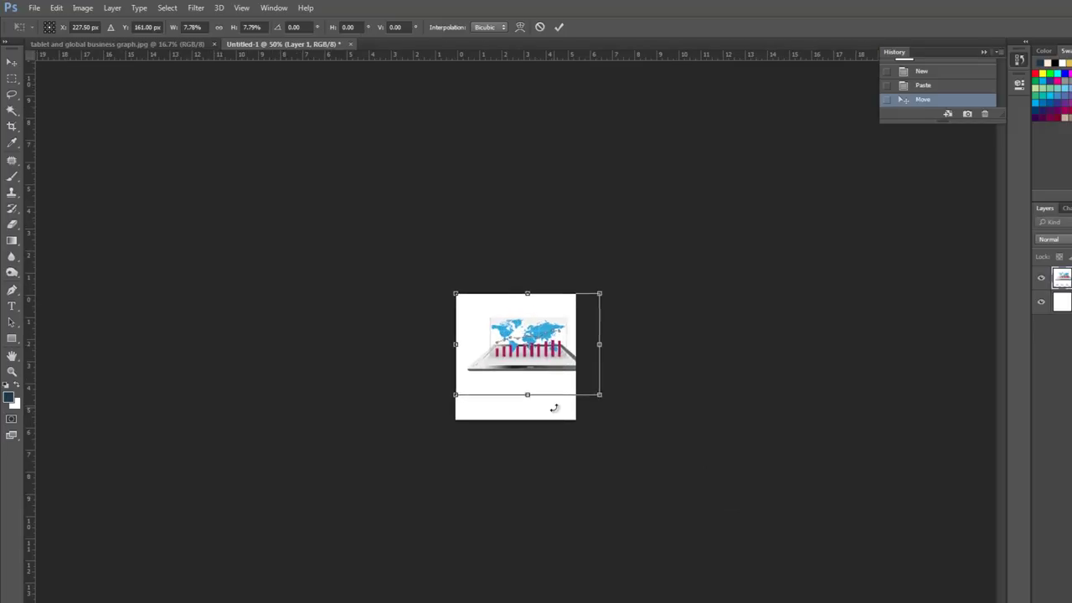
pyautogui.hotkey('ctrl', '+')
pyautogui.hotkey('ctrl', '+')
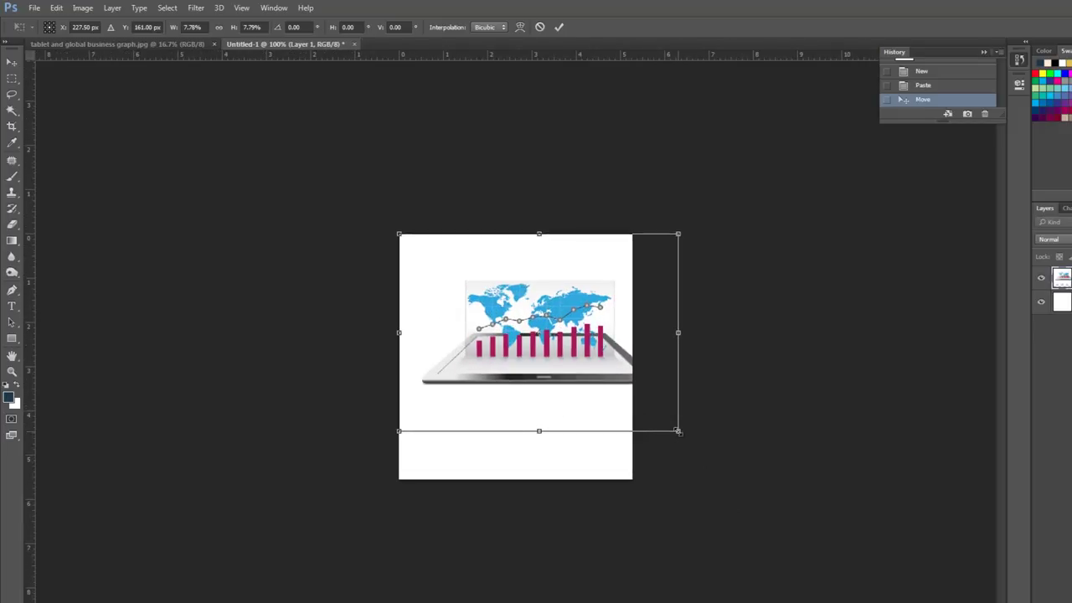
pyautogui.moveTo(679, 432); pyautogui.dragTo(632, 399)
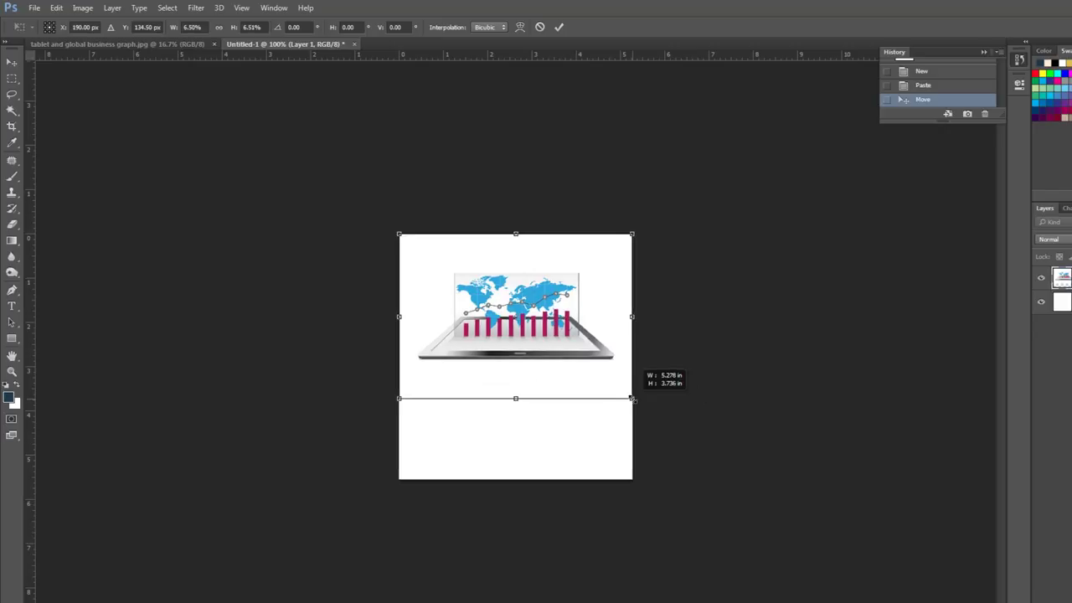
pyautogui.moveTo(542, 321); pyautogui.dragTo(542, 355)
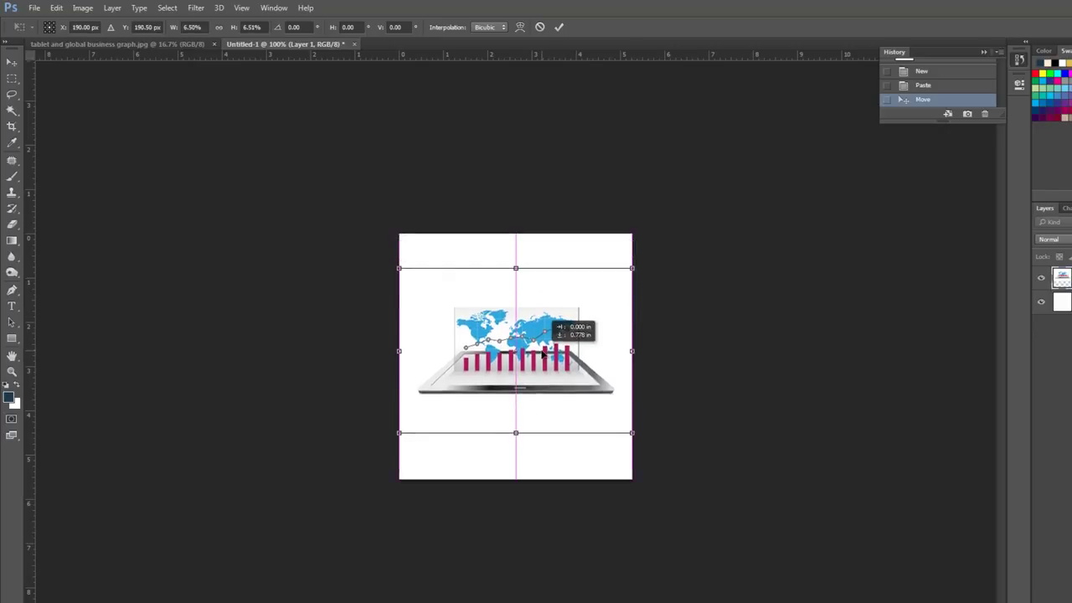
pyautogui.press('Return')
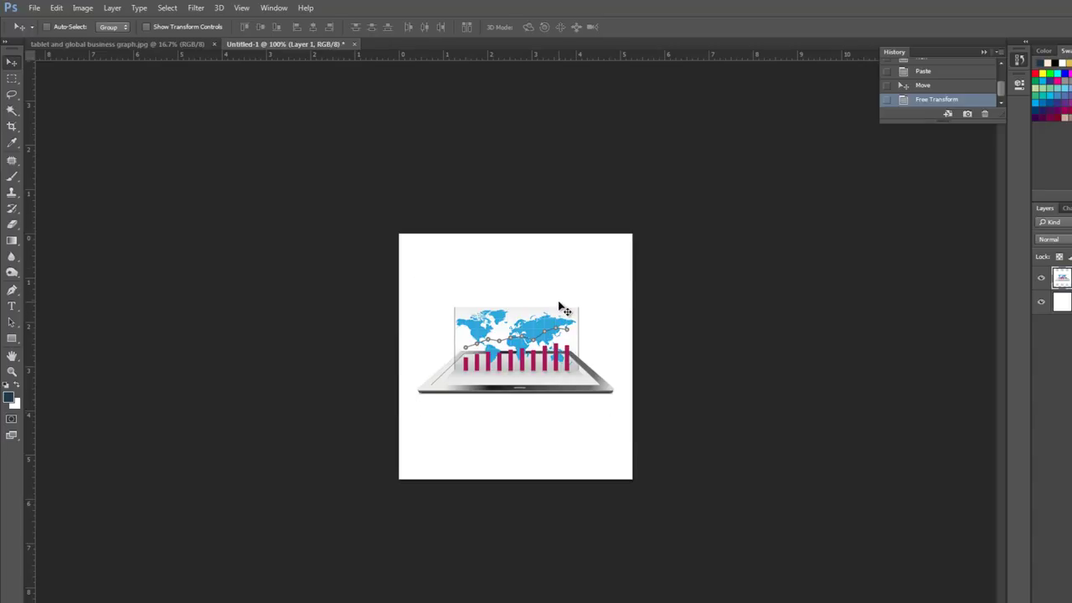
# Step: Confirm Untitled-1 is 380 × 400 px at 72 ppi, then return to the tablet graph image
pyautogui.hotkey('ctrl', 'alt', 'i')
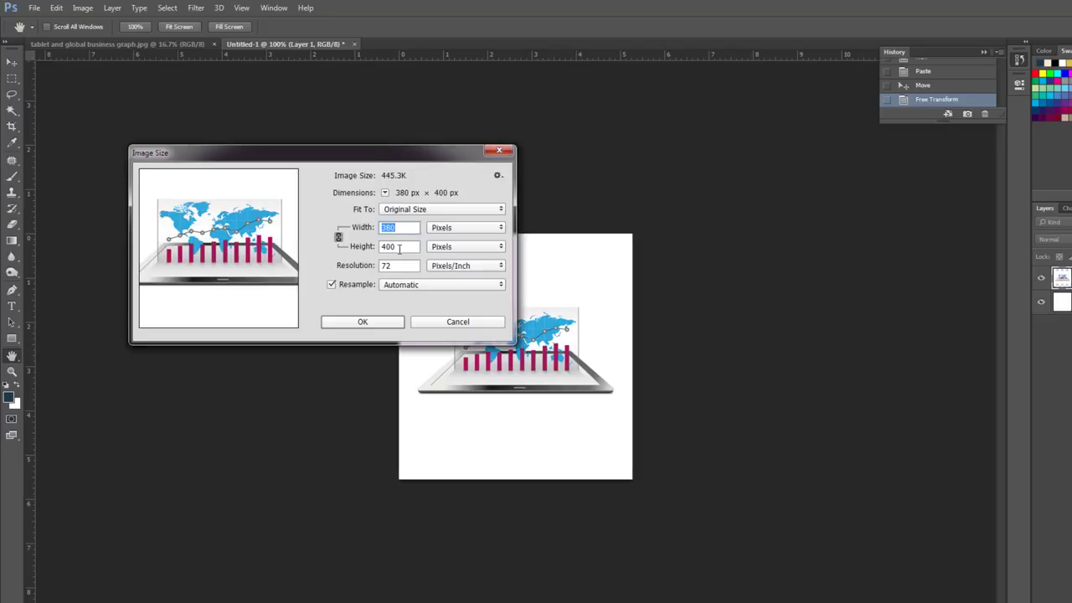
pyautogui.click(454, 322)
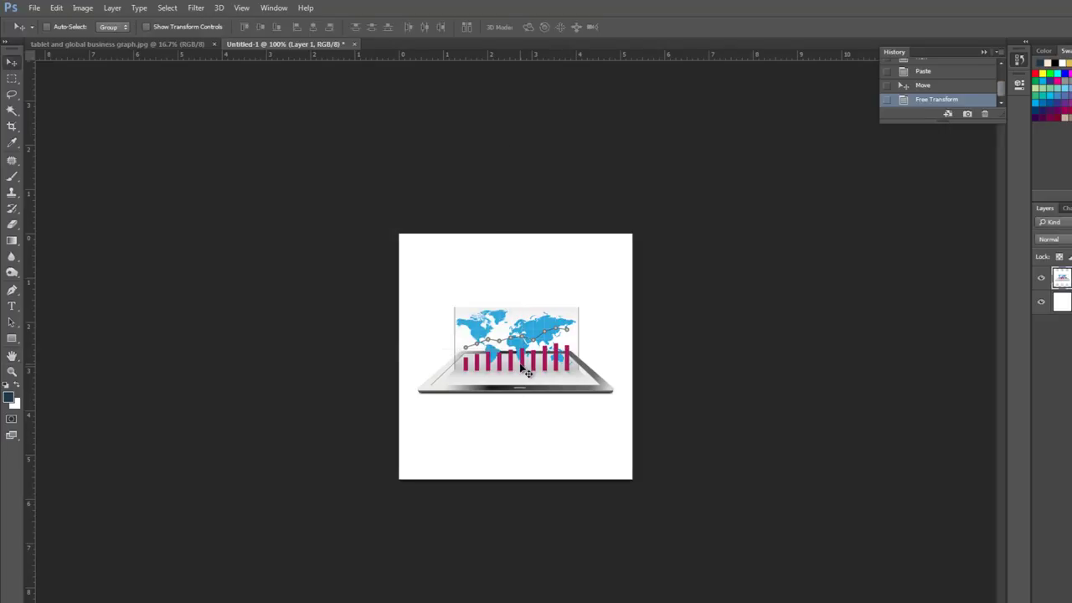
pyautogui.click(194, 42)
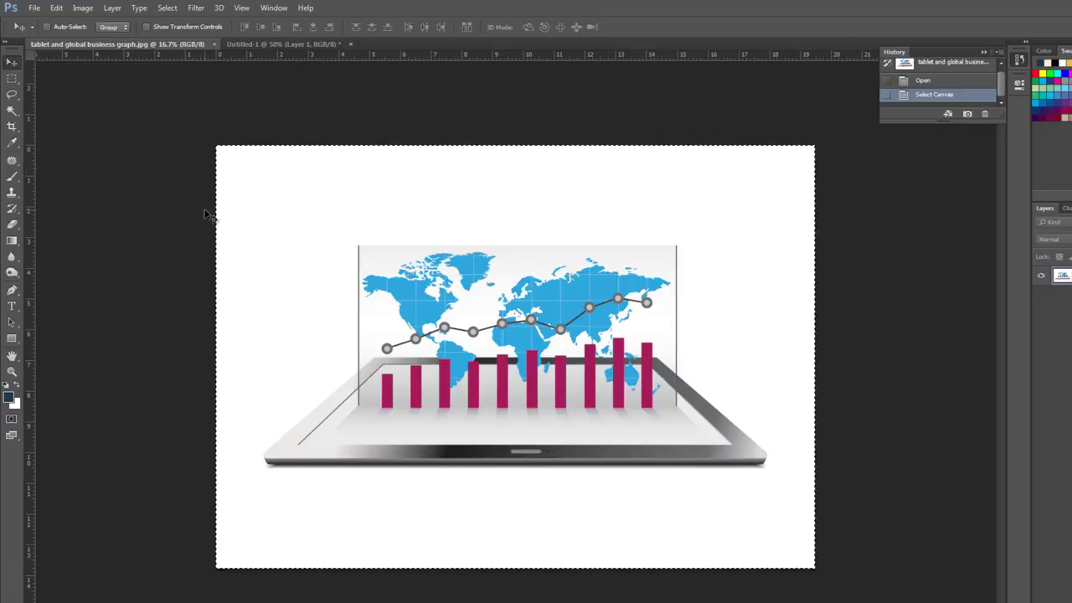
# Step: Deselect the canvas and save the 380 × 400 px, 72 ppi crop box as a new crop preset
pyautogui.hotkey('ctrl', 'd')
pyautogui.press('c')
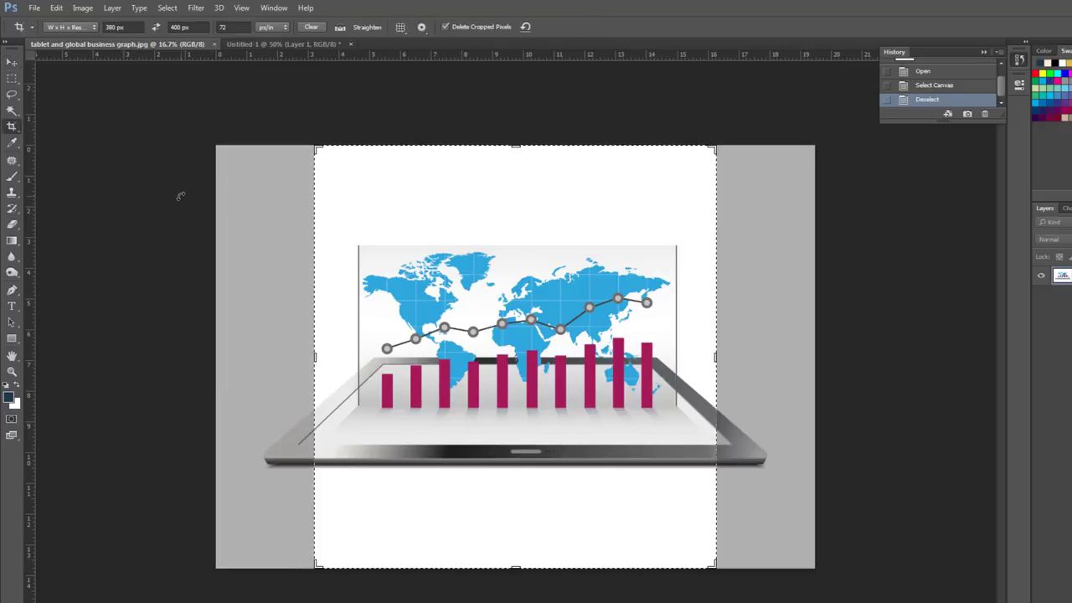
pyautogui.click(93, 30)
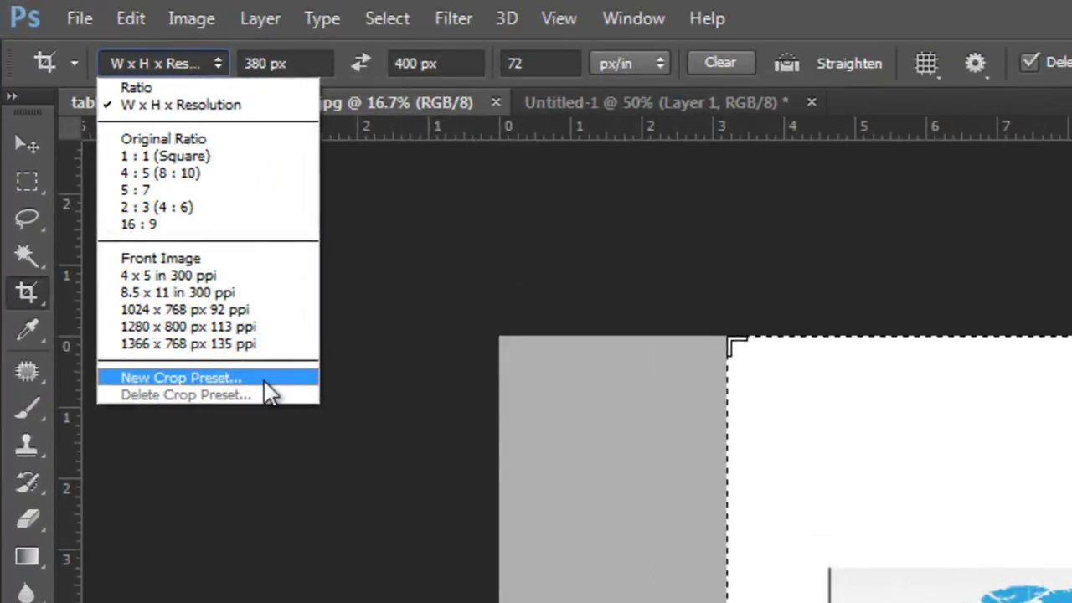
pyautogui.click(266, 381)
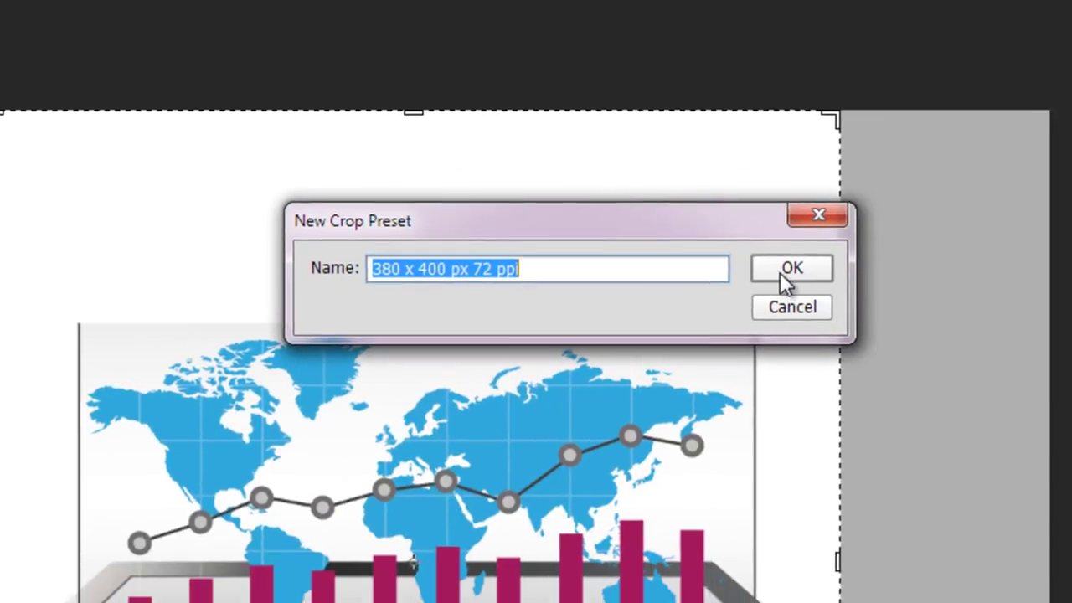
pyautogui.click(780, 272)
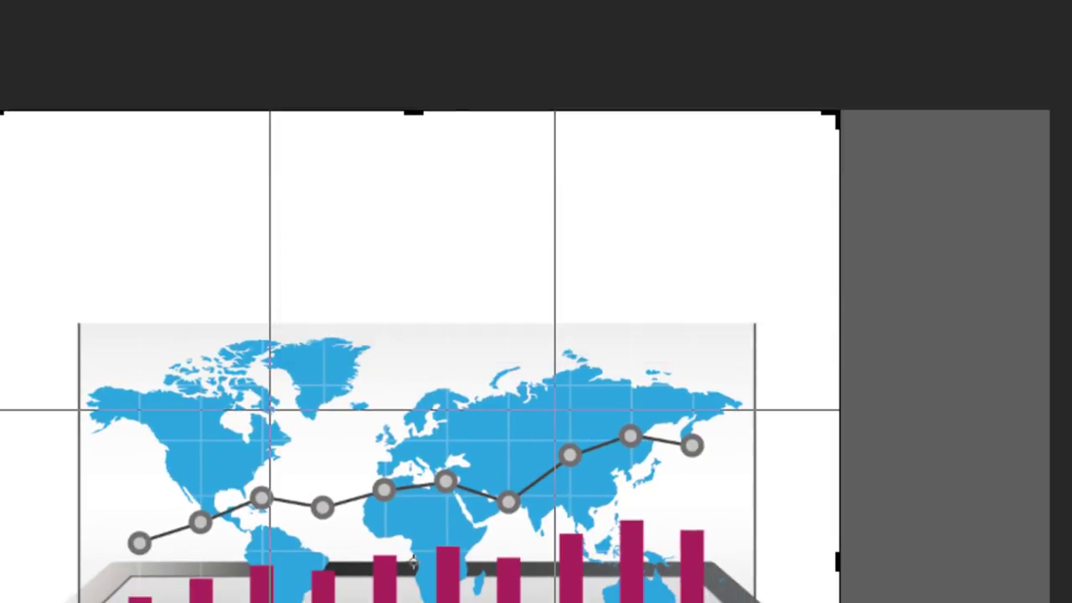
# Step: Cancel the pending crop and return to the Crop tool
pyautogui.press('v')
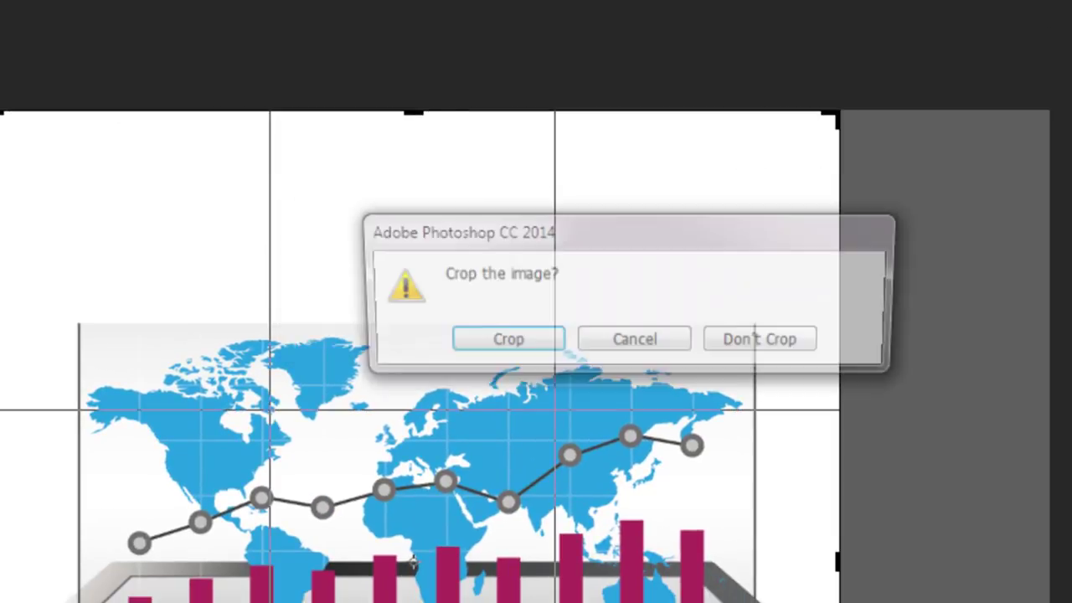
pyautogui.click(777, 348)
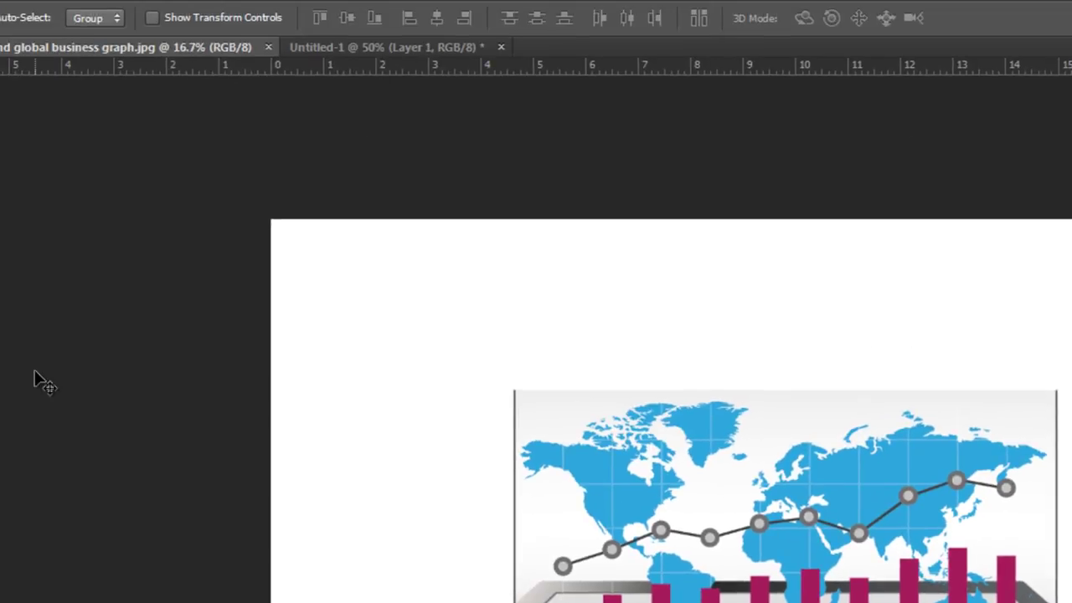
pyautogui.press('c')
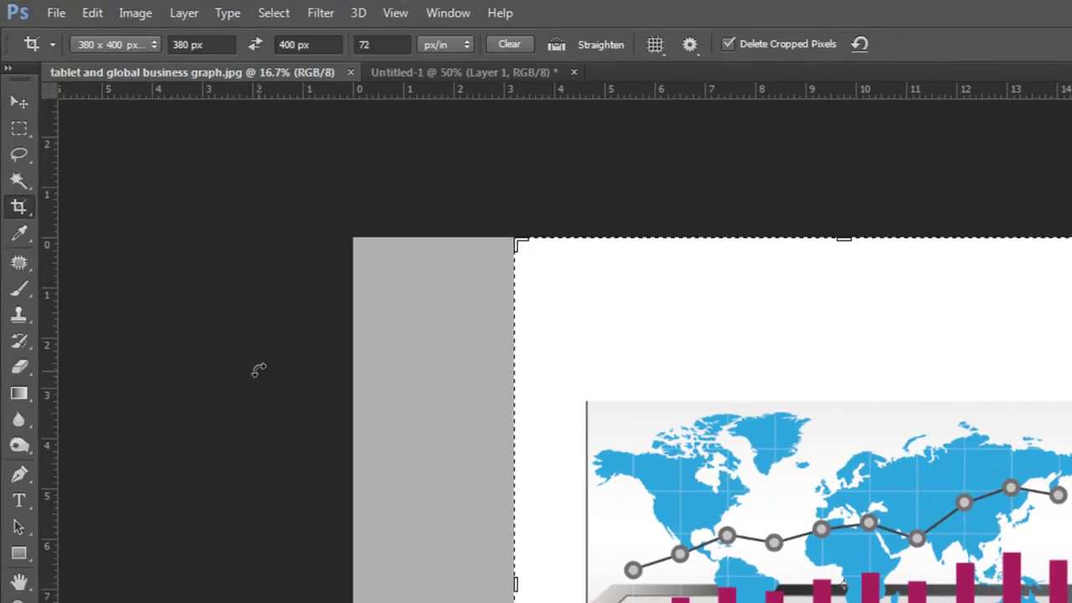
# Step: Apply the '380 x 400 px 72 ppi' crop preset, then switch tools and answer the crop confirmation
pyautogui.click(22, 104)
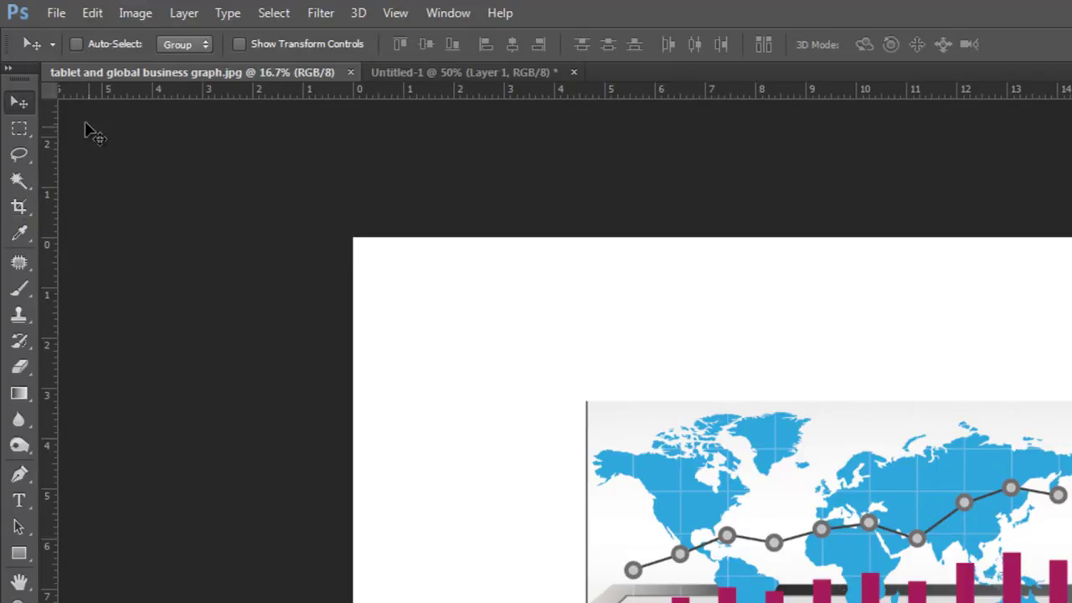
pyautogui.press('c')
pyautogui.click(151, 46)
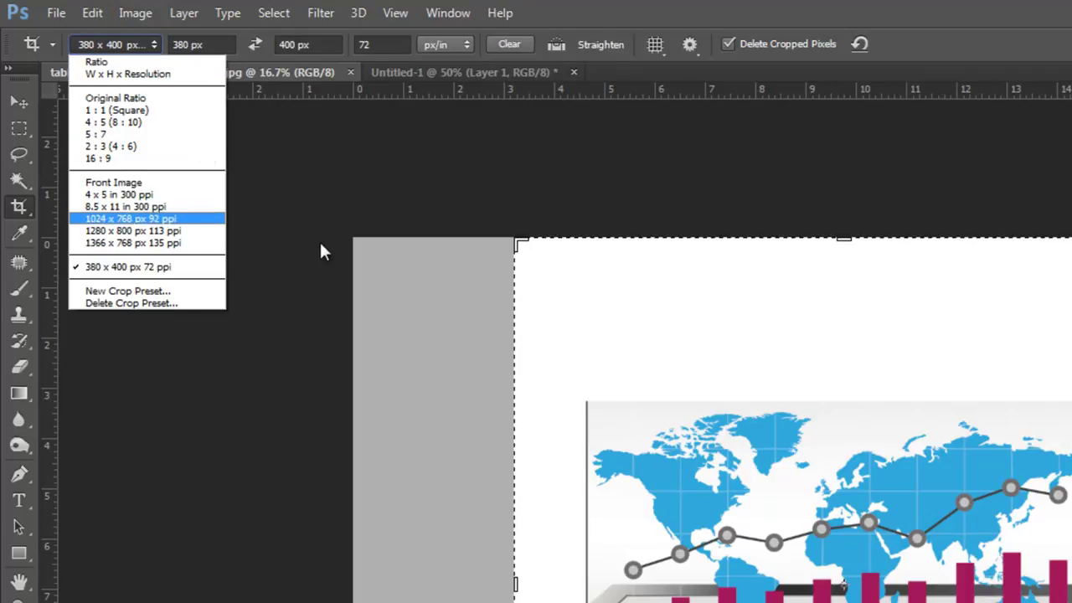
pyautogui.click(16, 103)
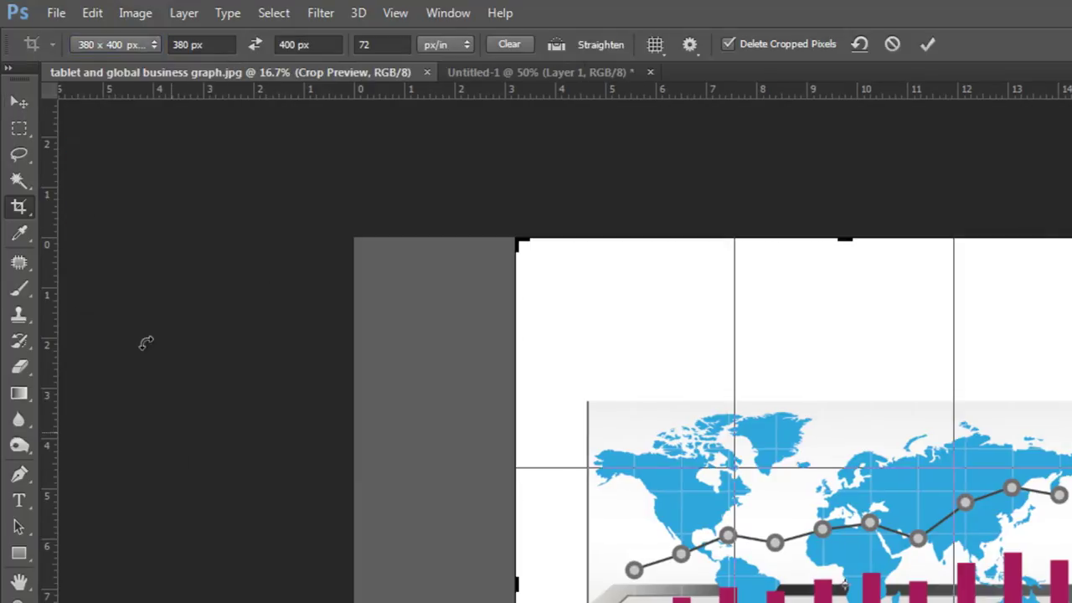
pyautogui.press('v')
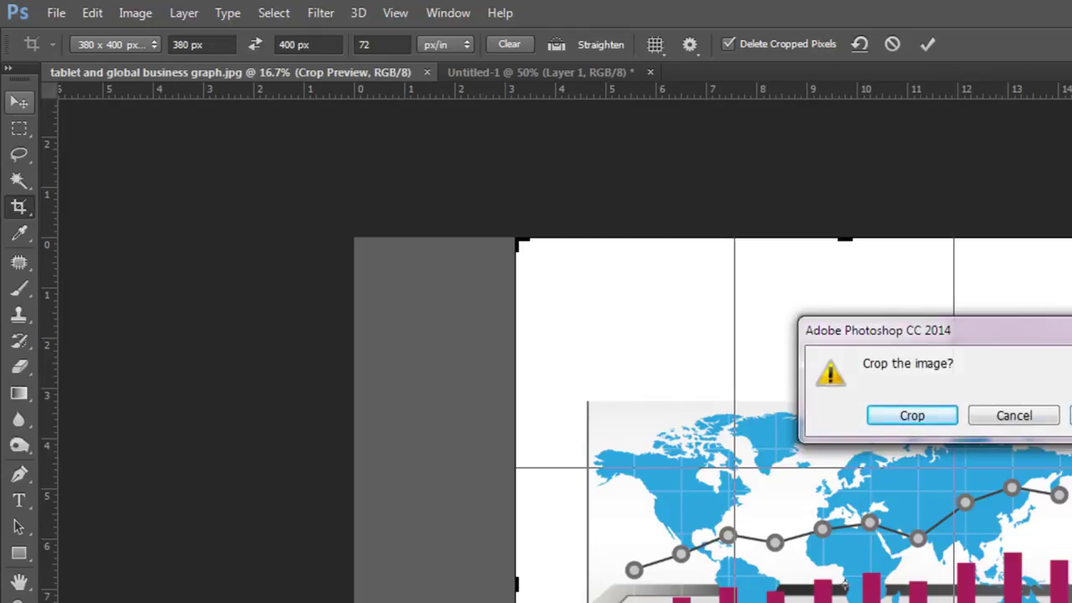
pyautogui.click(912, 415)
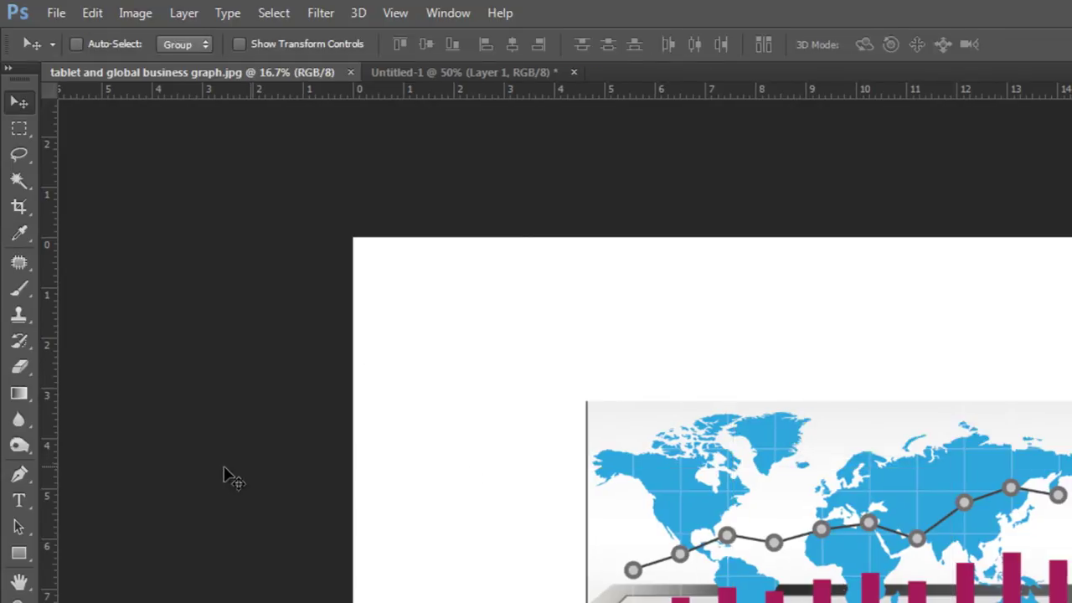